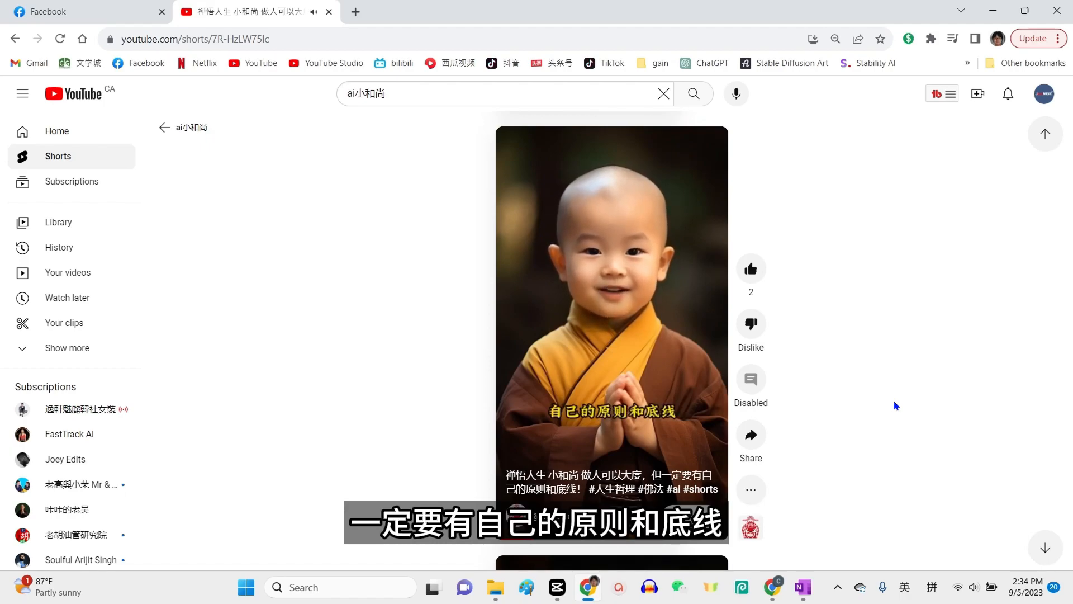
Browse the AI little monk Shorts and the #小和尚 hashtag results on YouTube for reference videos.
scroll(895, 402, "down", 1)
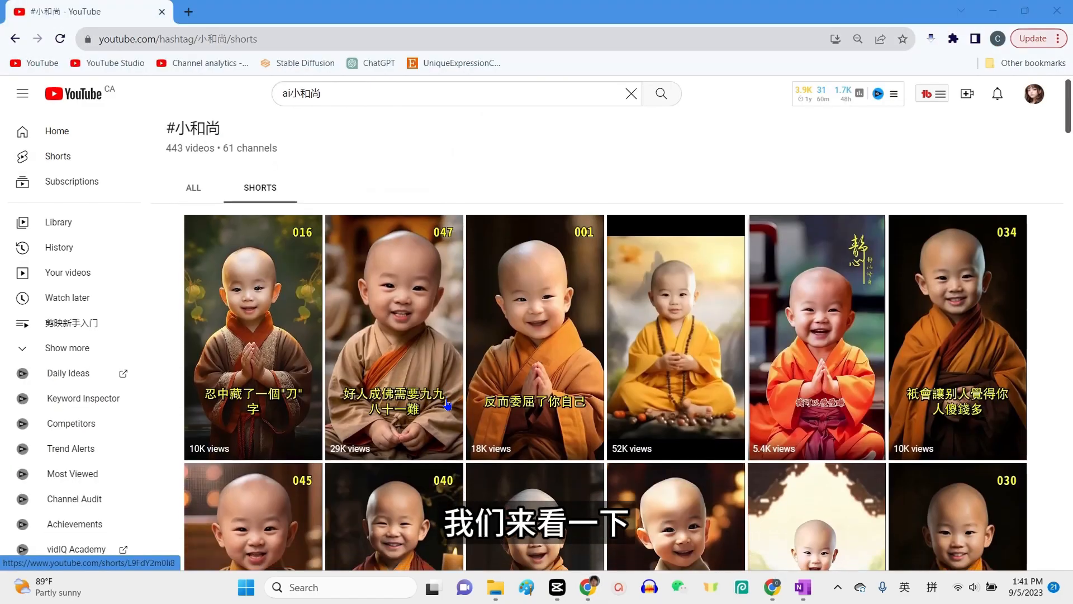
scroll(447, 403, "down", 1)
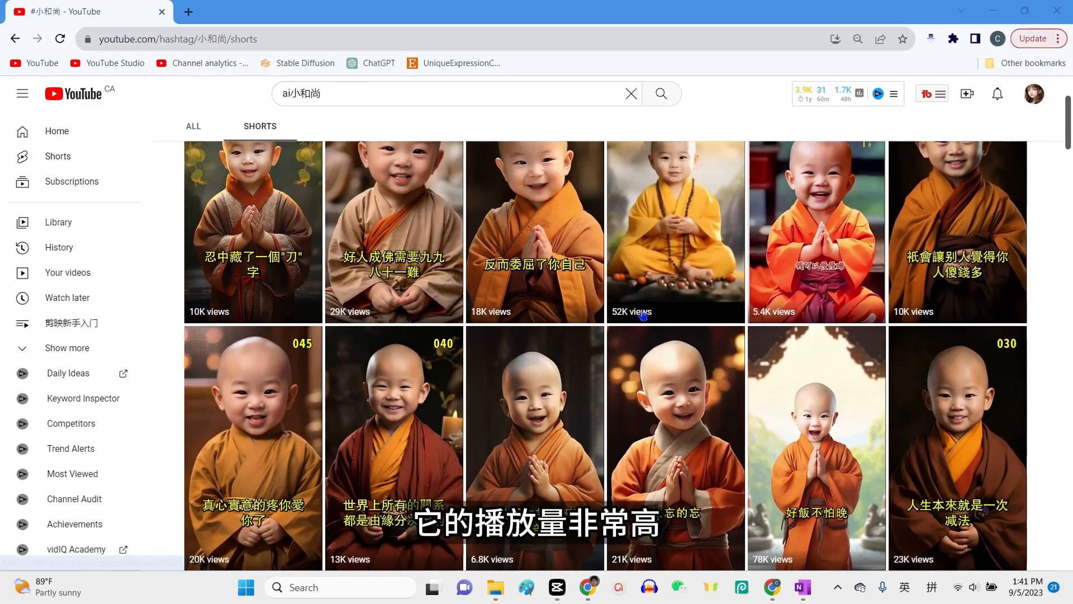
scroll(679, 314, "down", 3)
scroll(679, 314, "down", 10)
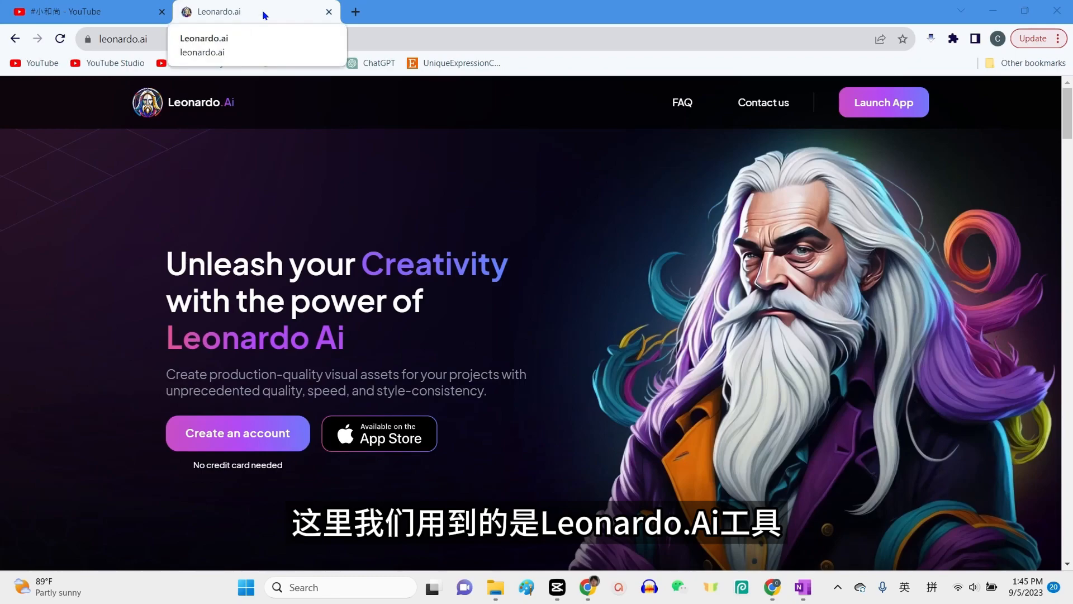
Launch the Leonardo.Ai app as a whitelisted user and log in with the Google account.
left_click(886, 103)
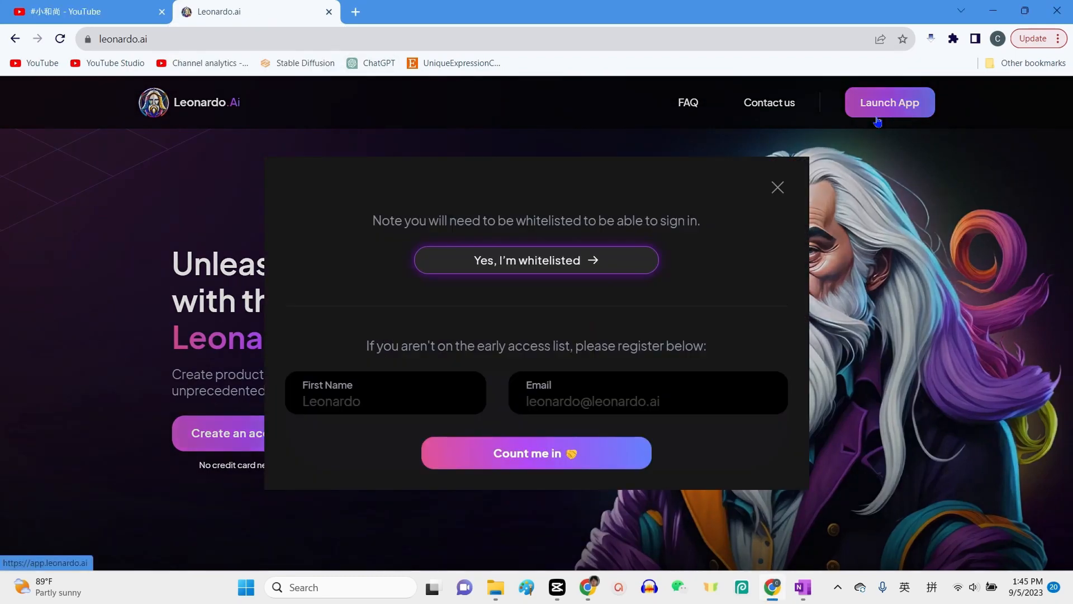
left_click(593, 263)
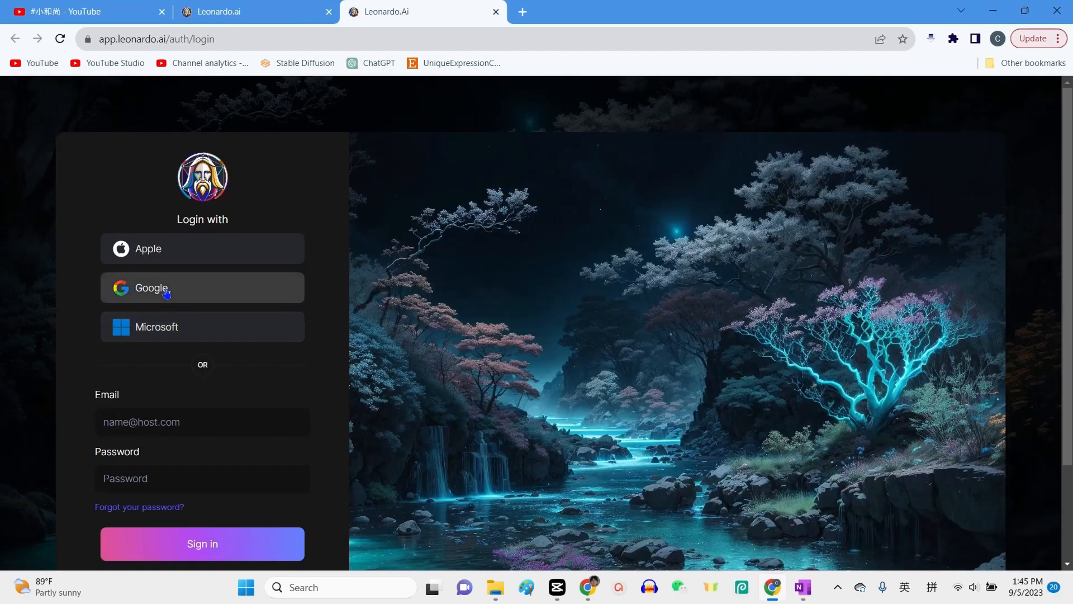
left_click(166, 292)
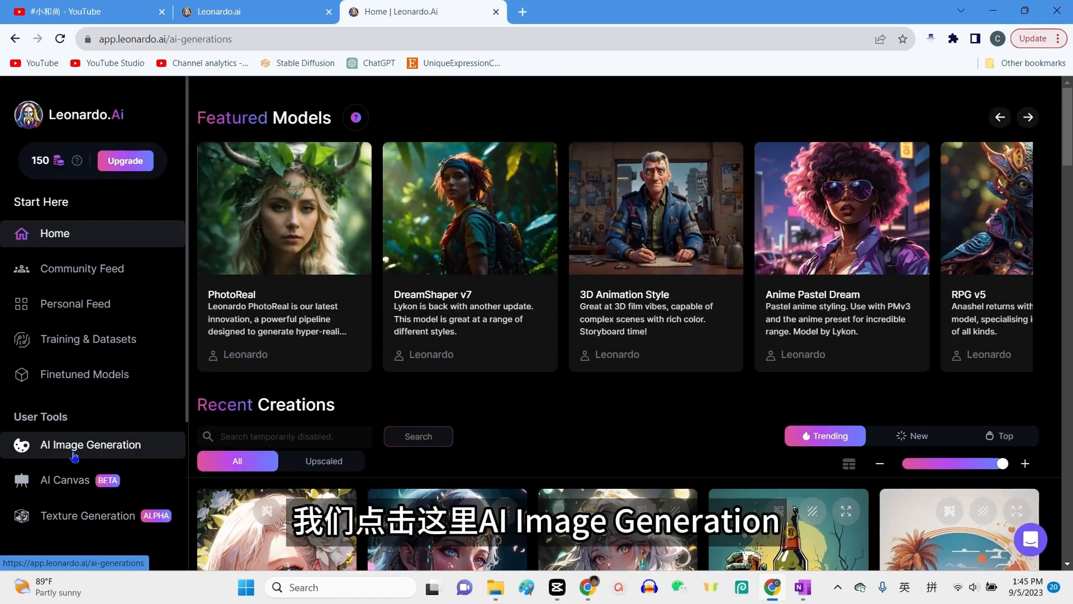
Open AI Image Generation and replace the prompt with one for a sitting 3 years old monk boy in light grey monk clothes with white collar.
left_click(75, 458)
left_click(745, 176)
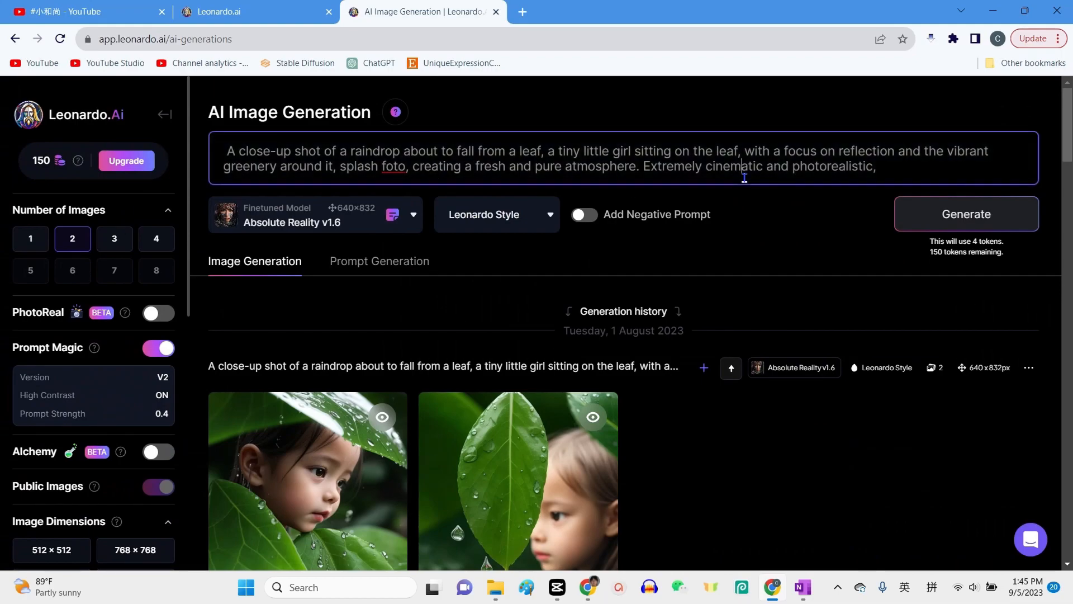
key("ctrl+a")
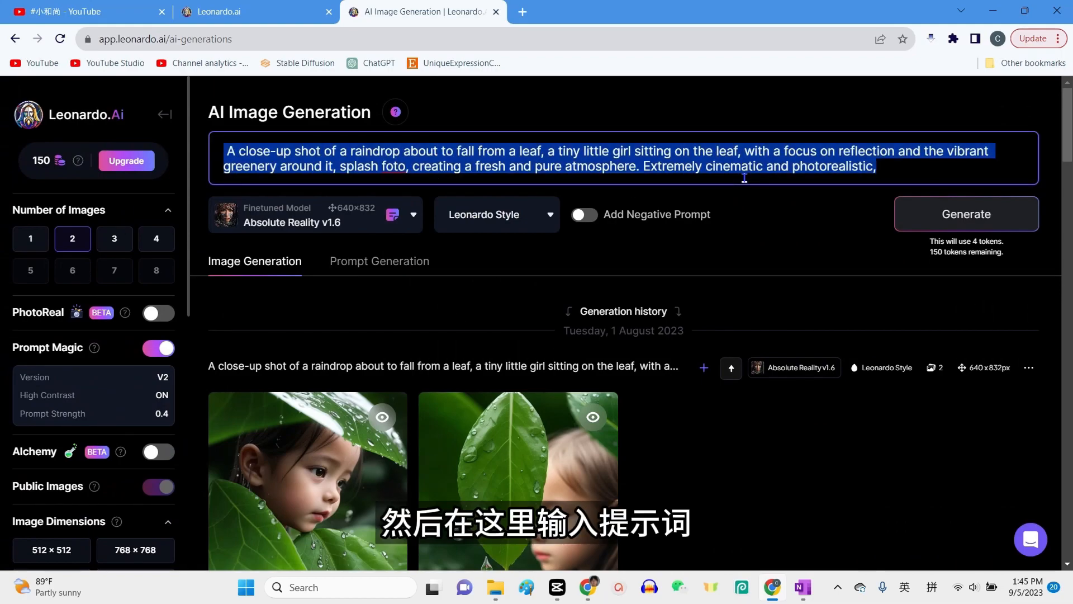
type("a 3 years old monk boy, round cheeks, sitting, front view, looking at the camera, light grey monk clothes with white collar, cute and lovely, masterpiece, high quality, highly detail")
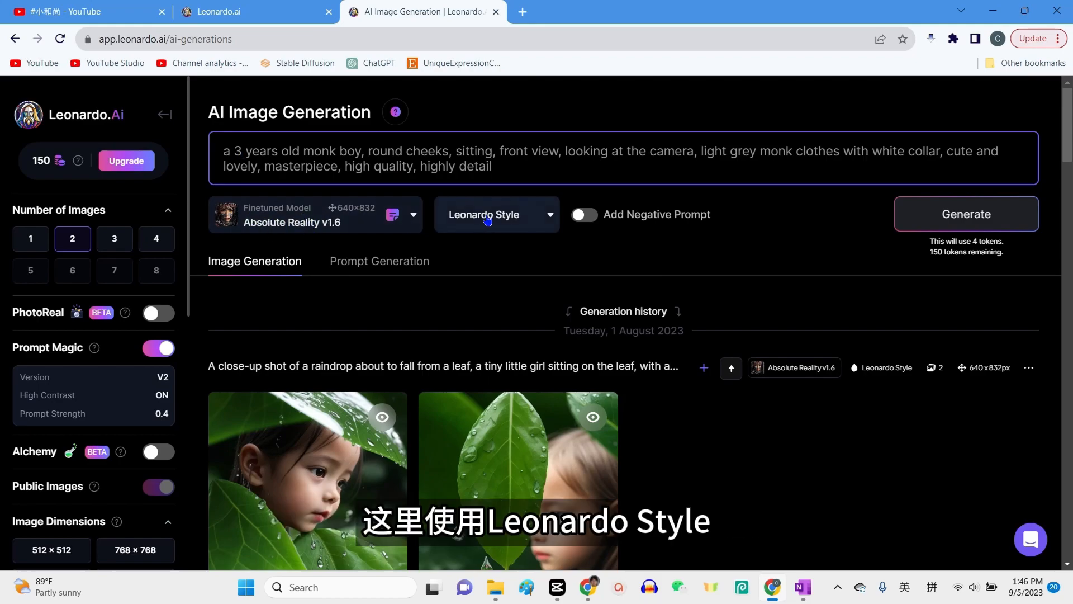
Generate 4 images per run, with the prompt's age changed to 5 years for the newest set, and download that set's first image.
left_click(156, 238)
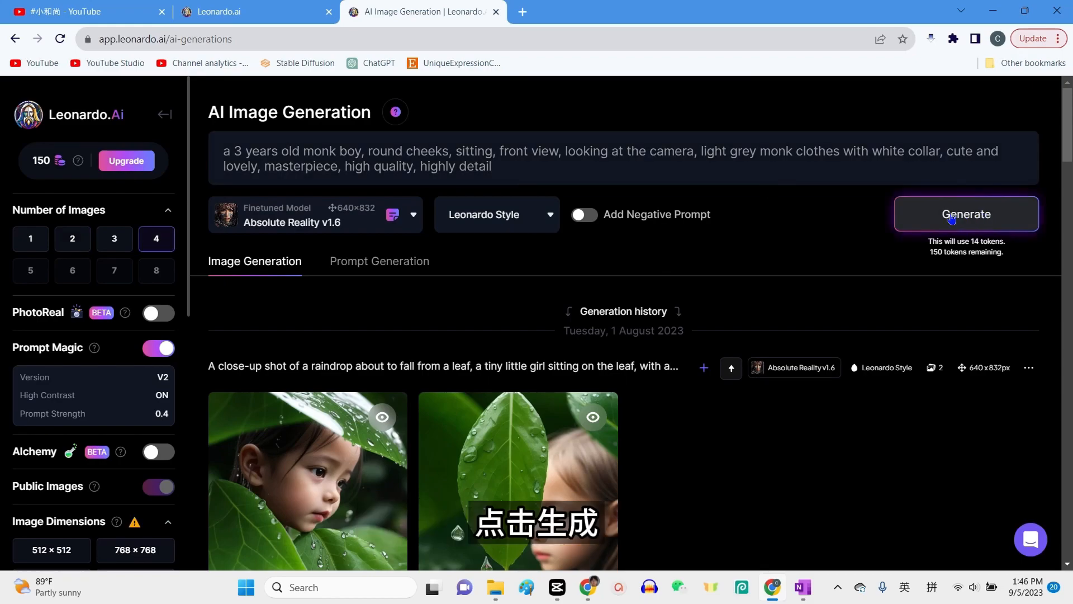
left_click(952, 218)
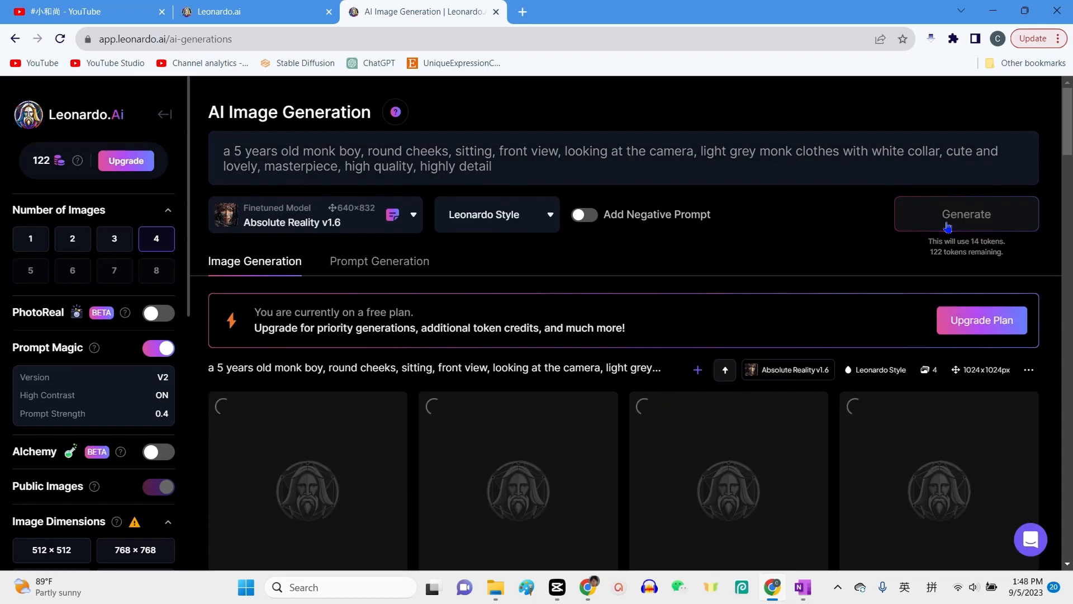
left_click(947, 224)
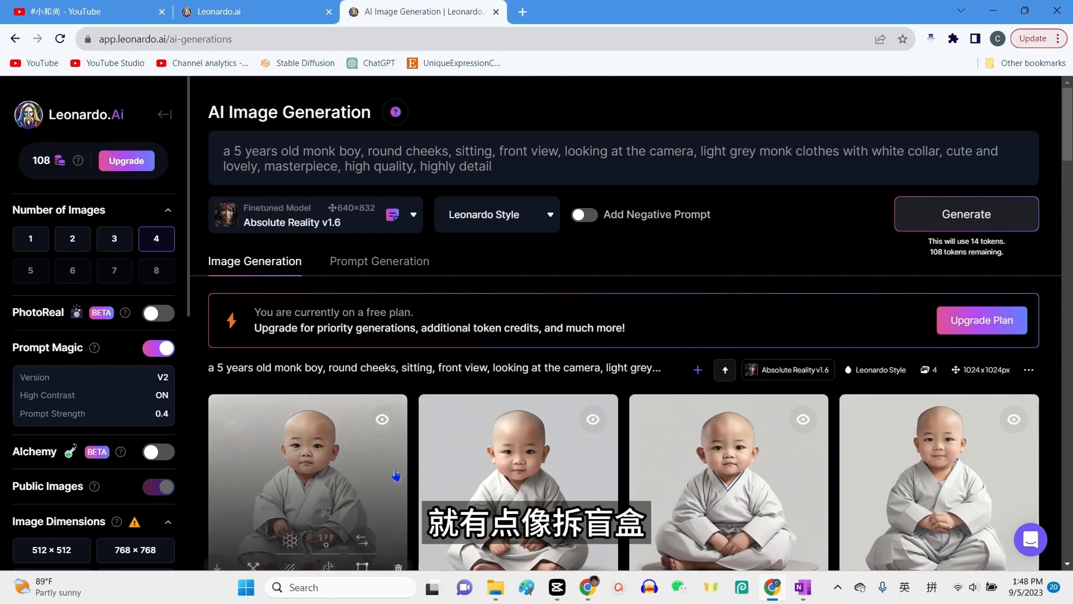
scroll(523, 492, "down", 3)
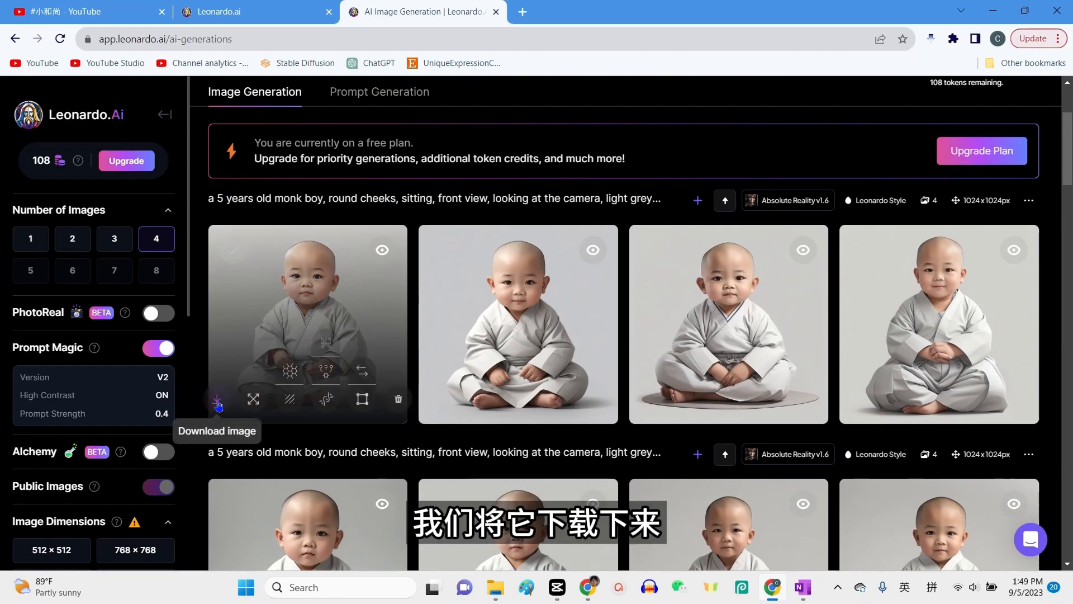
left_click(218, 402)
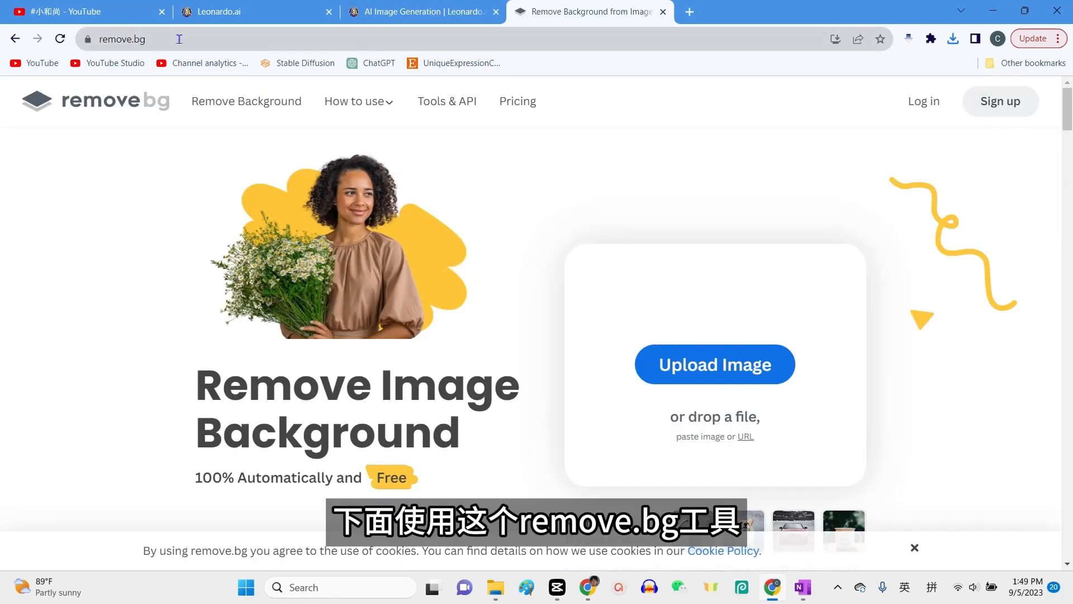
Upload the downloaded monk boy JPG to remove.bg and download the background-free preview image.
left_click(694, 373)
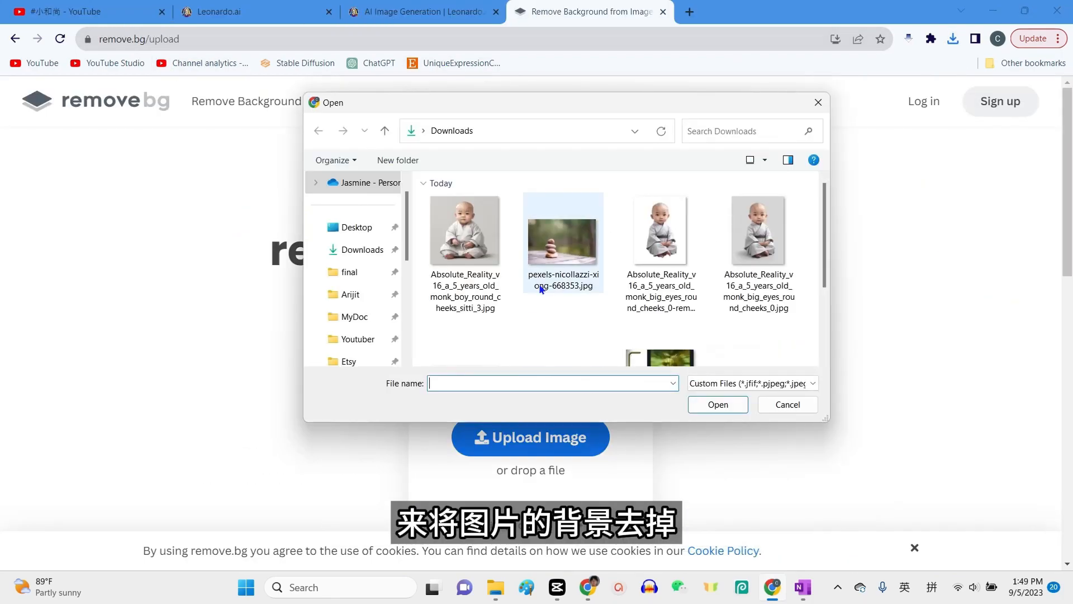
left_click(465, 229)
left_click(718, 404)
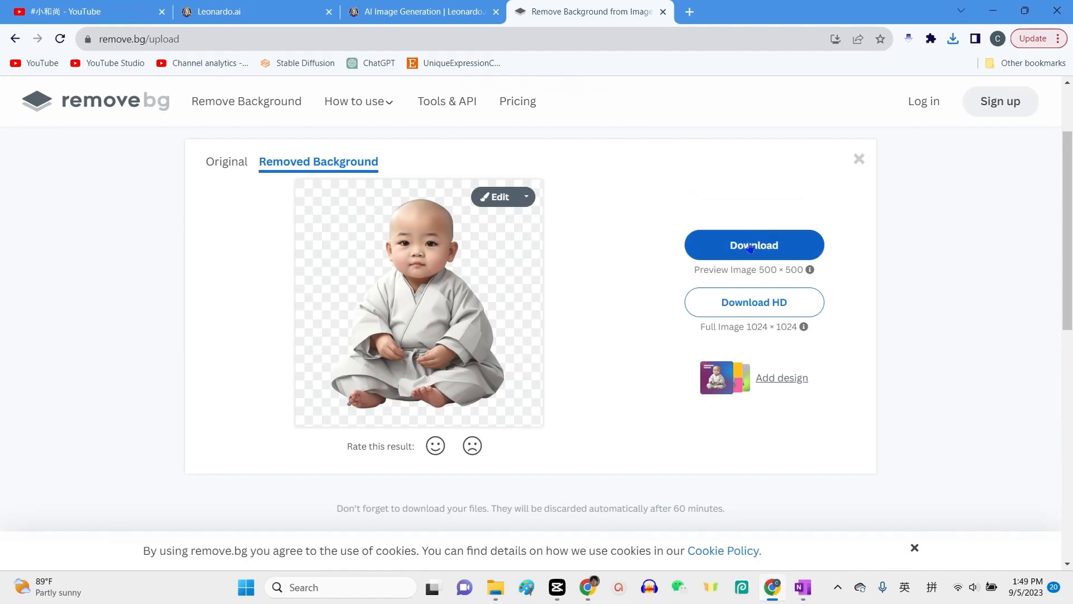
left_click(741, 251)
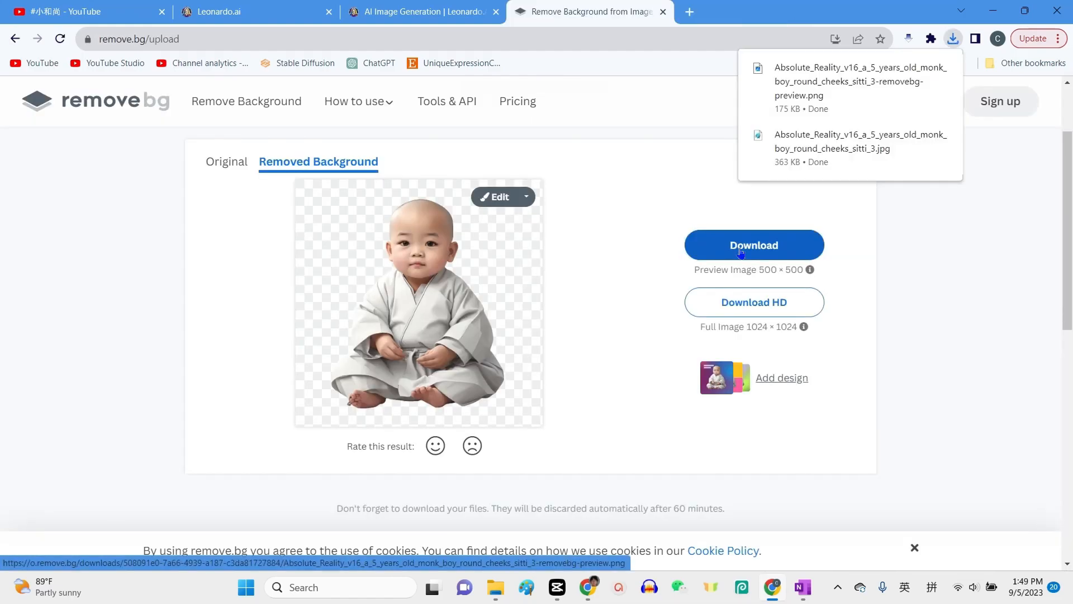
Search Google for "heygen" in a new browser tab and open the HeyGen AI Spokesperson Video Creator site.
left_click(687, 17)
type("heygen")
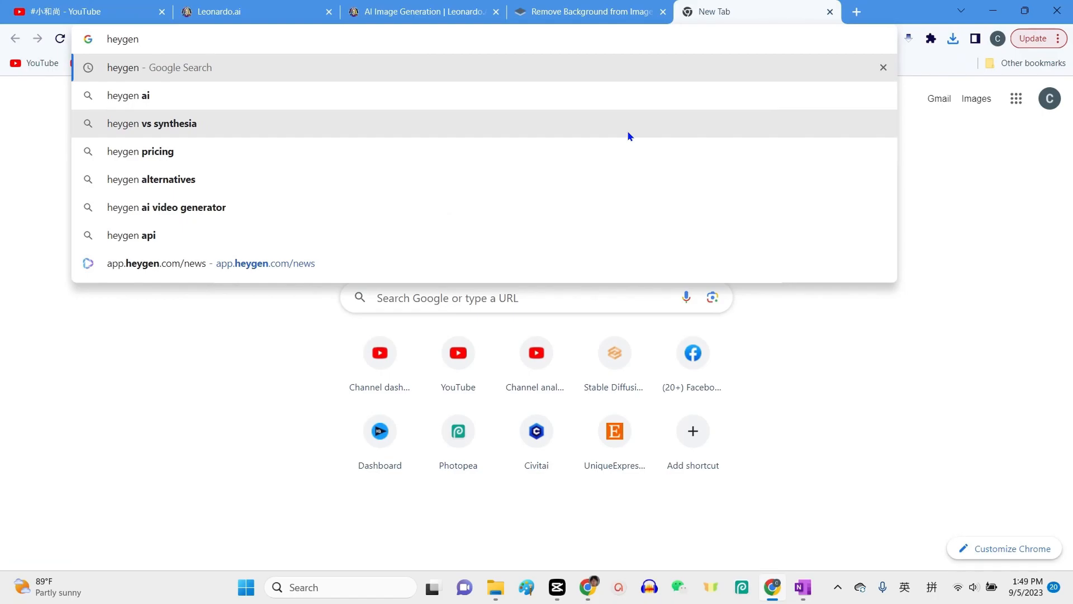
key("Return")
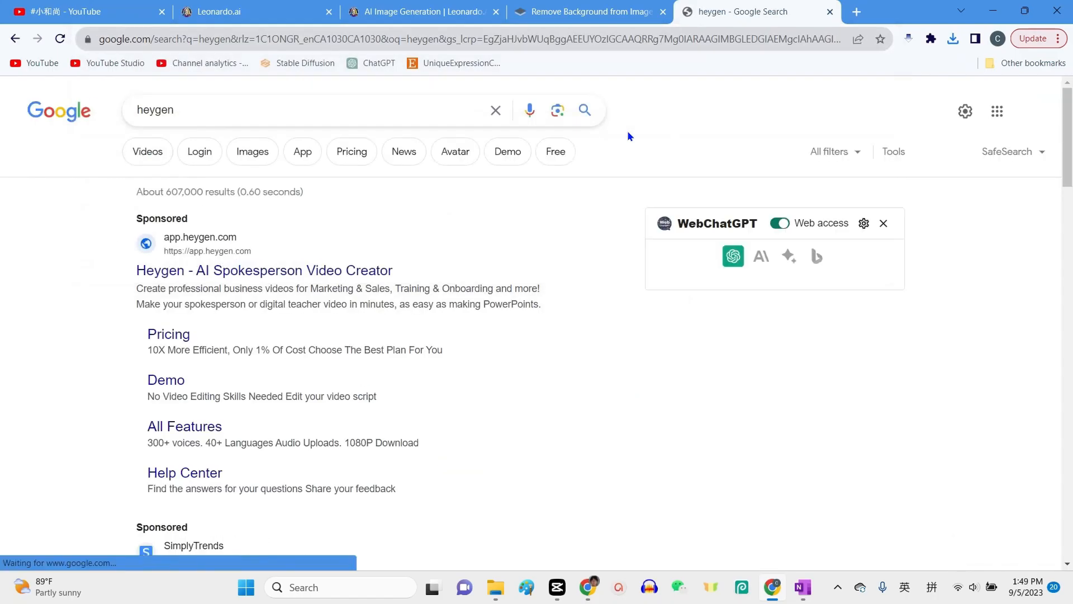
left_click(175, 277)
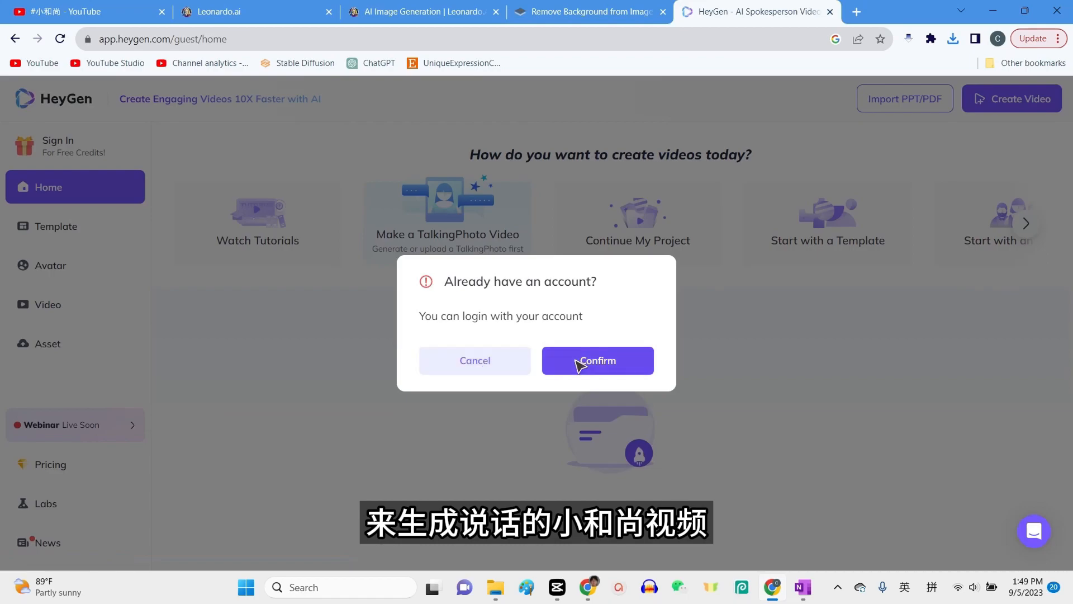
Sign in to HeyGen with the existing Google account.
left_click(604, 363)
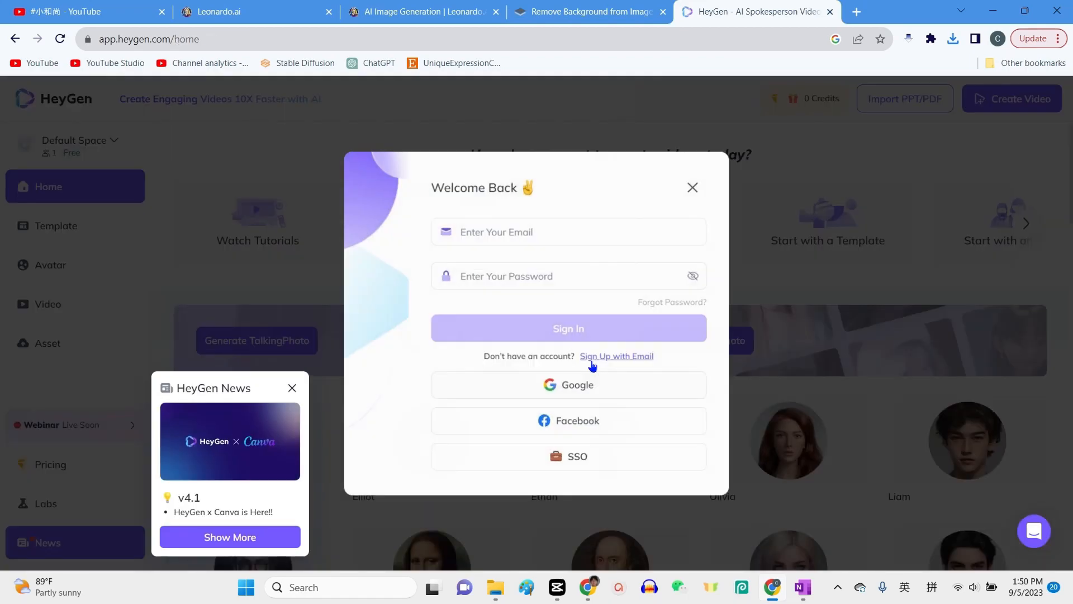
left_click(568, 391)
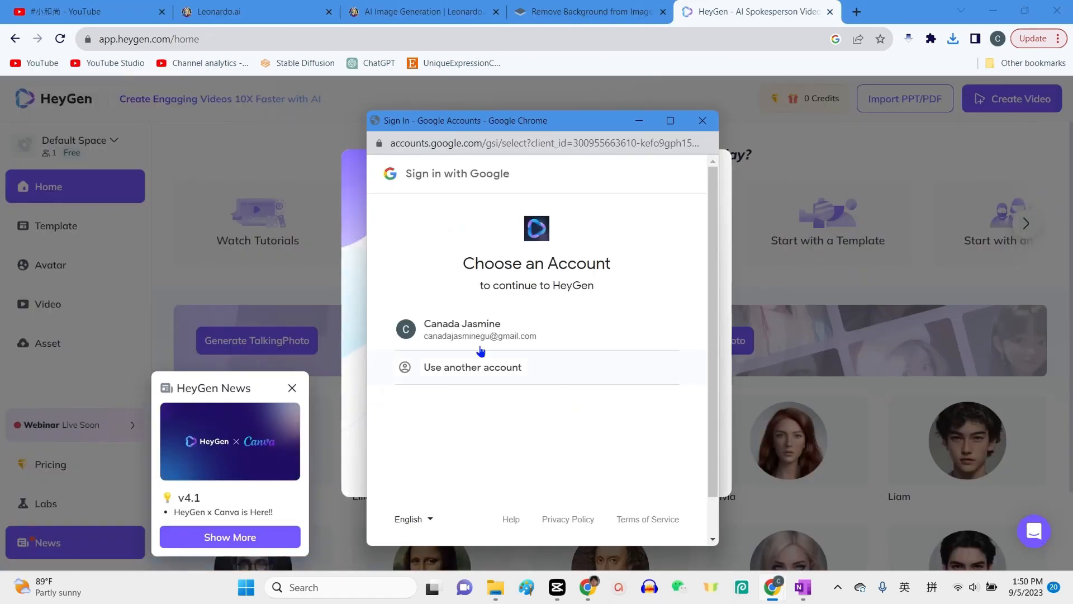
left_click(469, 338)
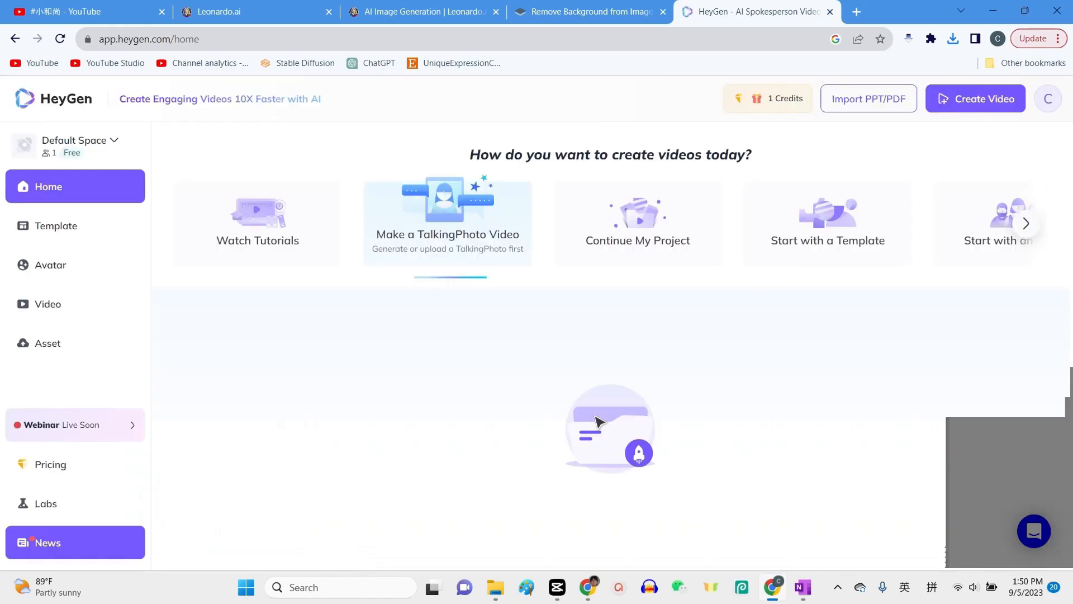
Create a new HeyGen video in portrait format.
left_click(981, 106)
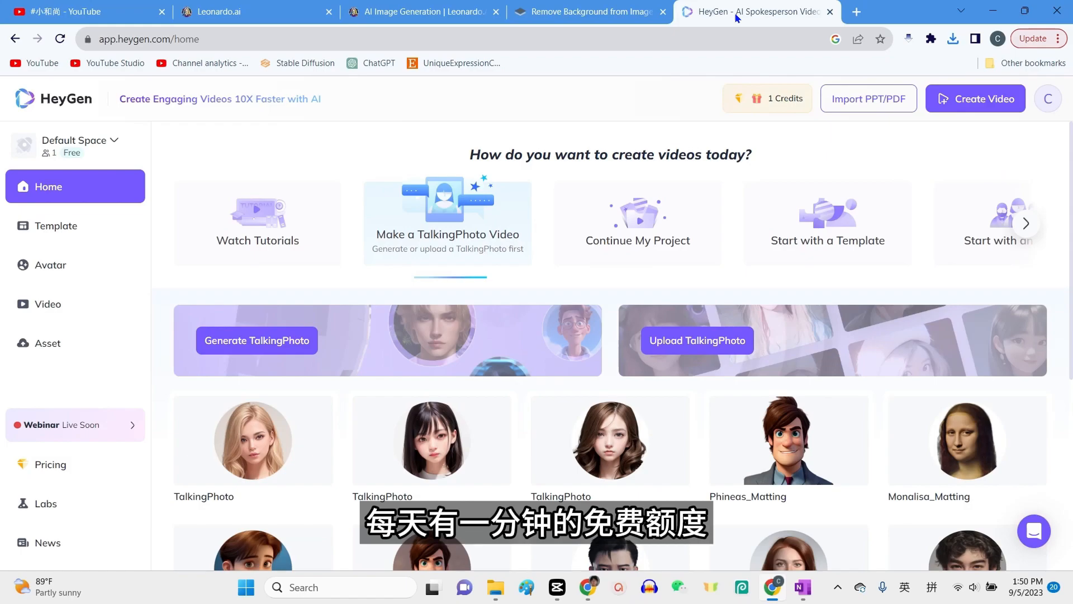
mouse_move(975, 100)
left_click(995, 180)
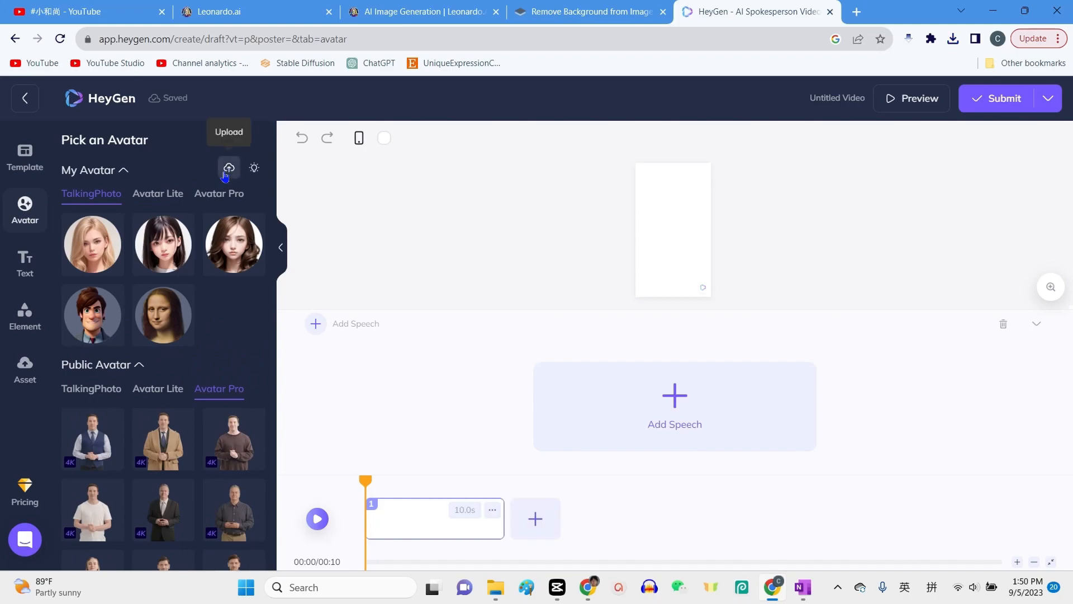
Upload the background-free monk image as a TalkingPhoto avatar, then shrink it and center it on the portrait canvas.
left_click(226, 175)
left_click(490, 252)
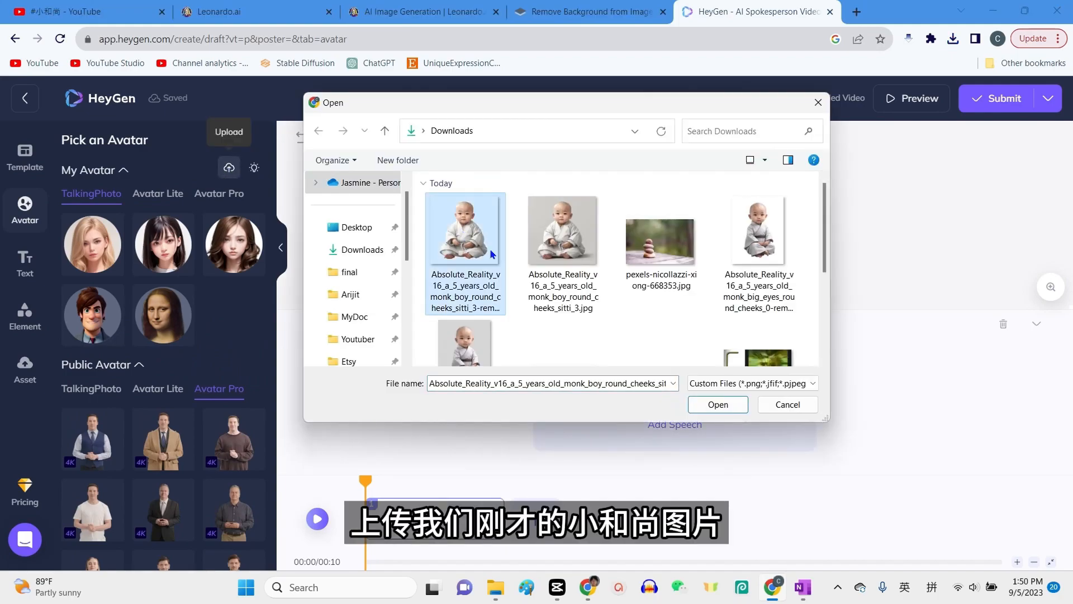
left_click(719, 404)
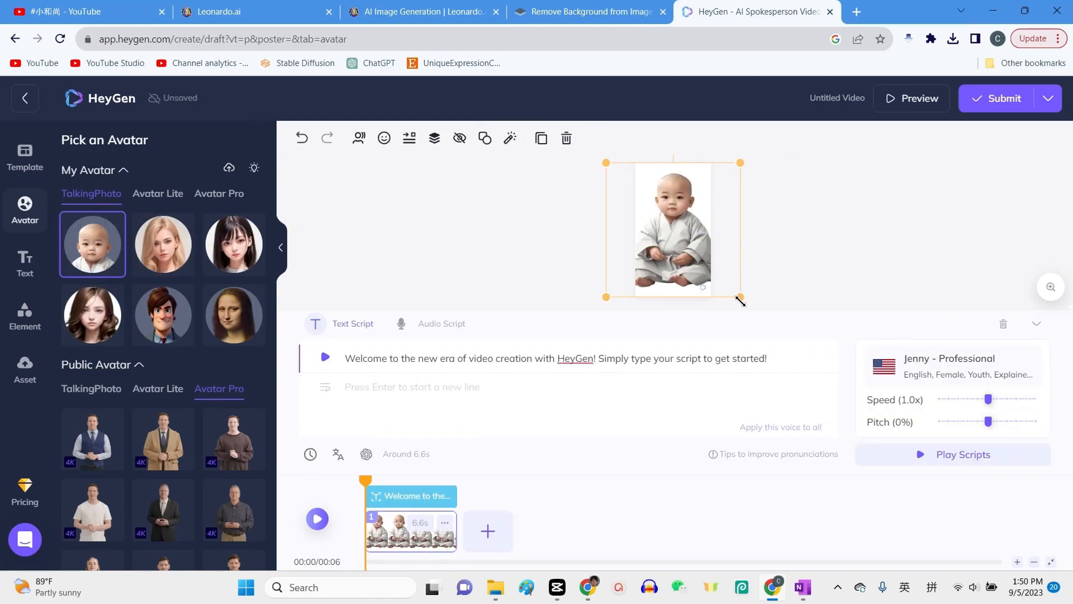
left_click_drag(740, 298, 685, 276)
left_click_drag(668, 232, 690, 262)
Replace the default text script with "师傅说：人生有八苦：生，老，病，死，爱别离，怨长久，求不得，放不下。".
left_click(463, 358)
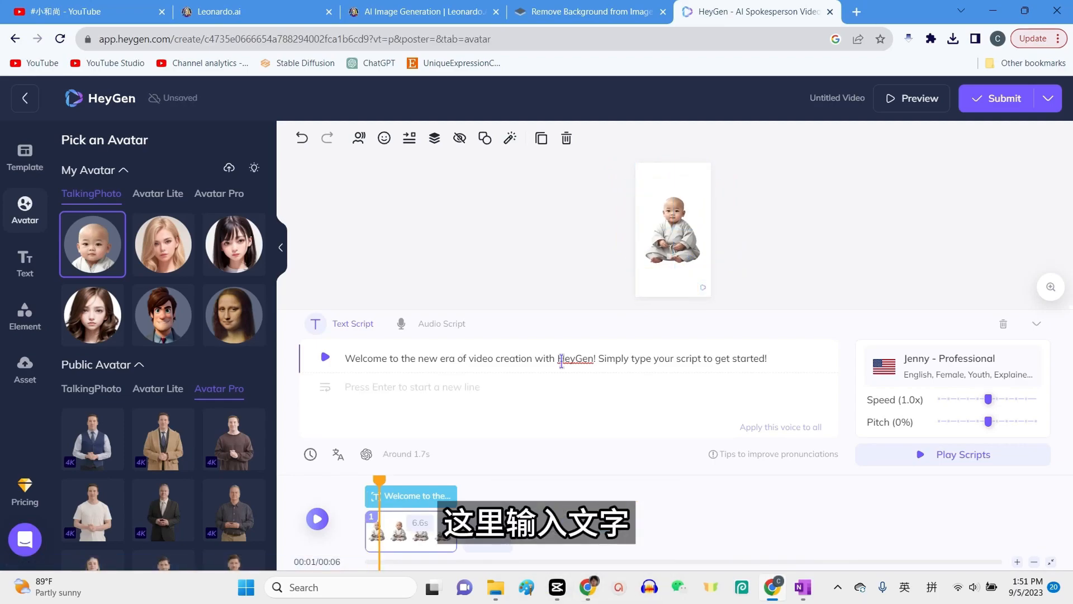
key("ctrl+a")
key("BackSpace")
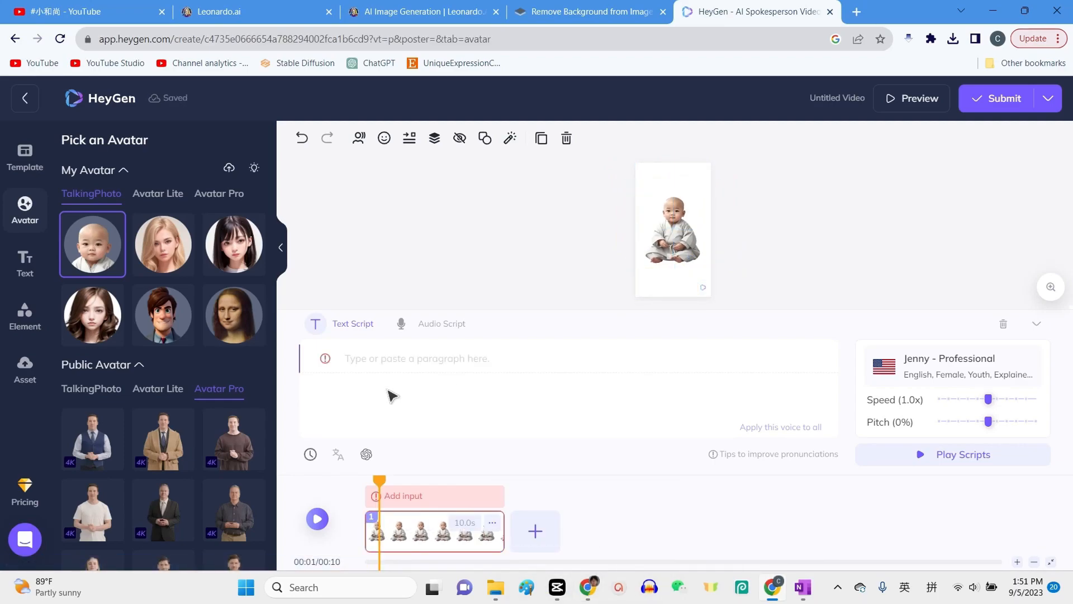
type("佛说：人生有八苦：生，老，病，死，爱别离，怨长久，求不得，放不下。")
left_click(355, 357)
key("BackSpace")
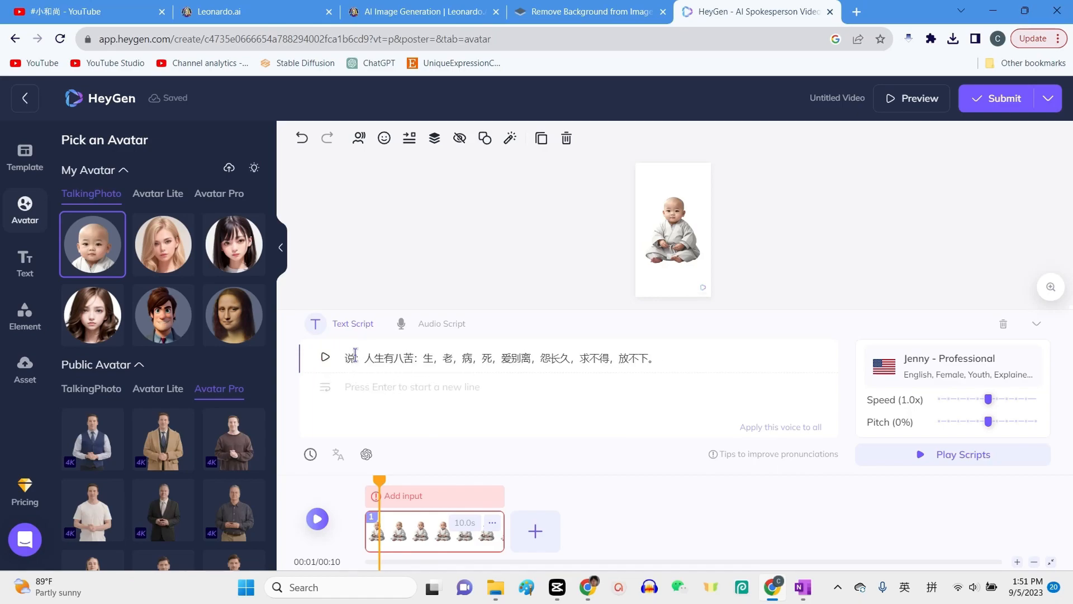
type("师傅")
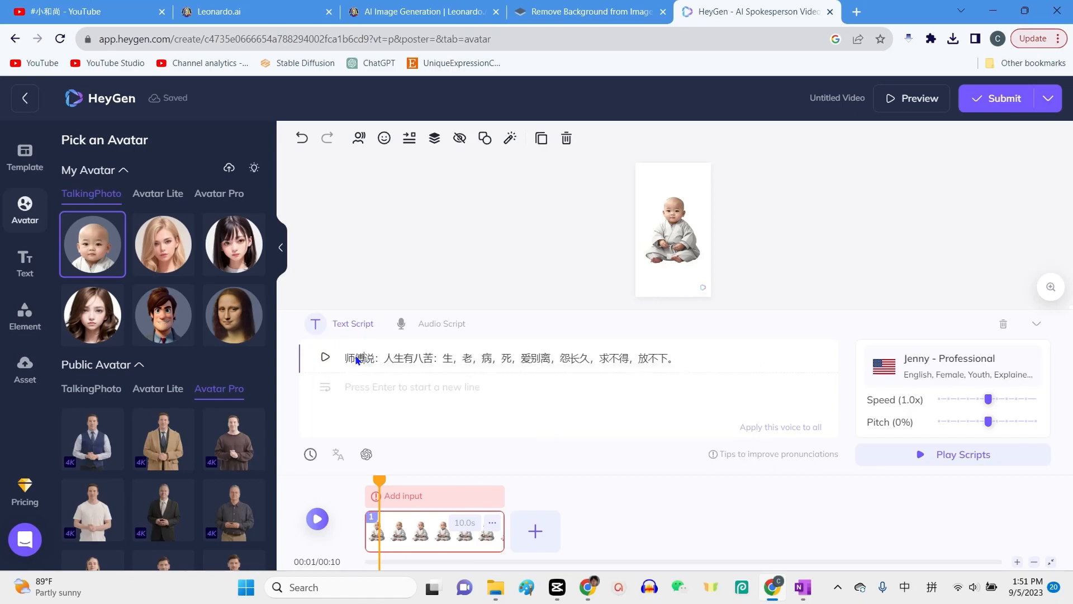
Change the script voice to the Chinese child voice "Xiaoshuang - Cheerful" and play the script to hear it.
left_click(942, 364)
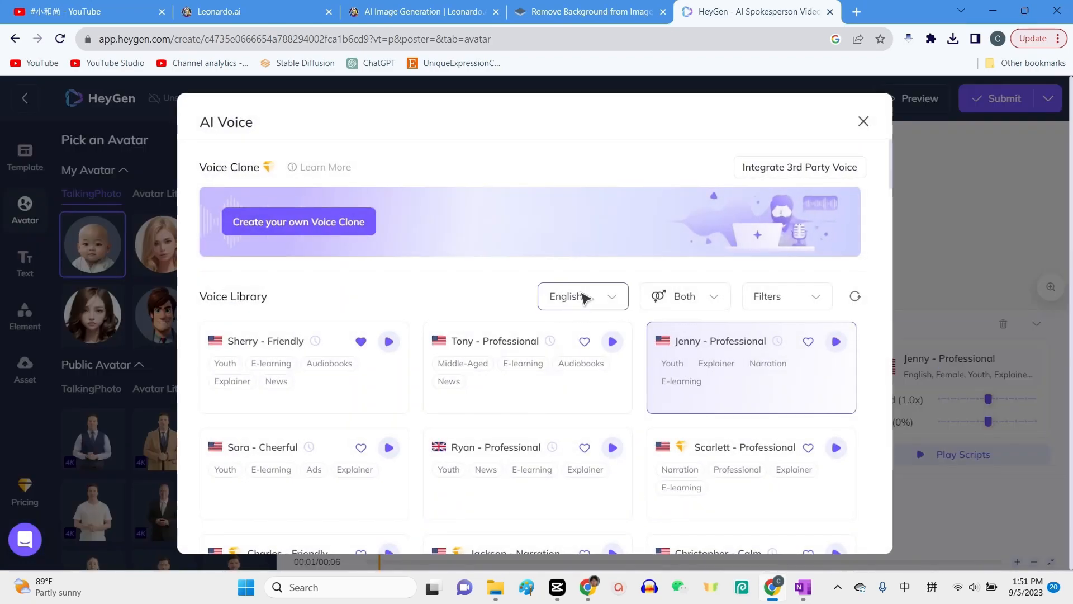
left_click(588, 296)
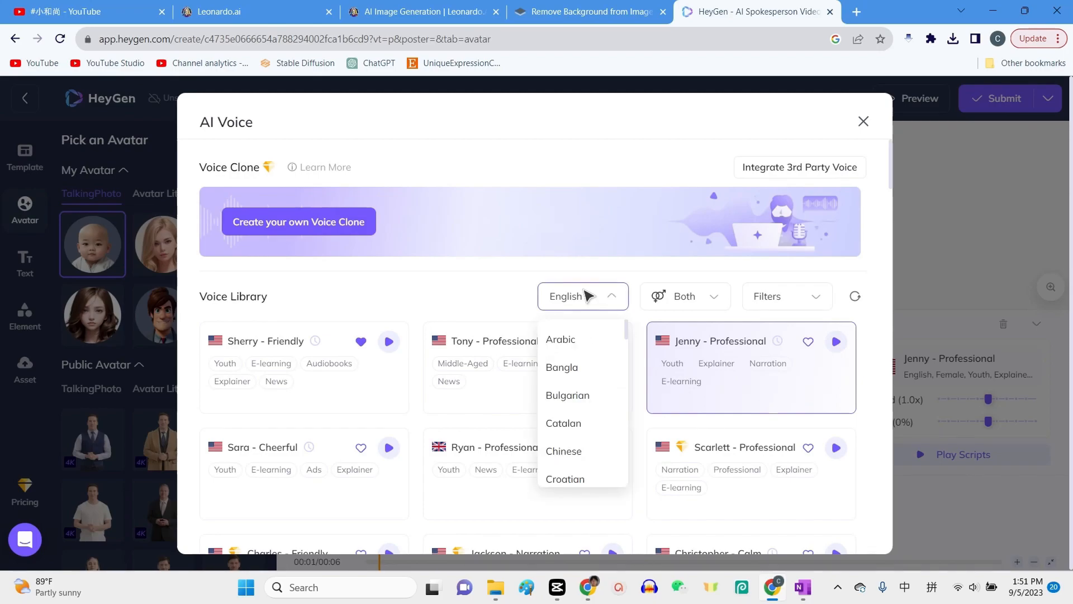
left_click(562, 452)
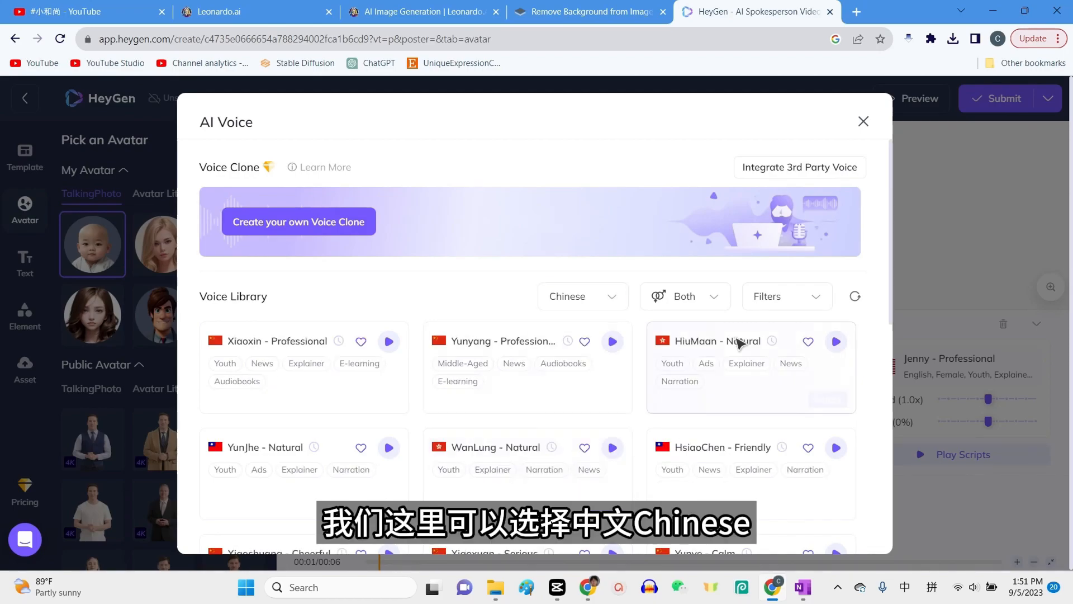
left_click(787, 302)
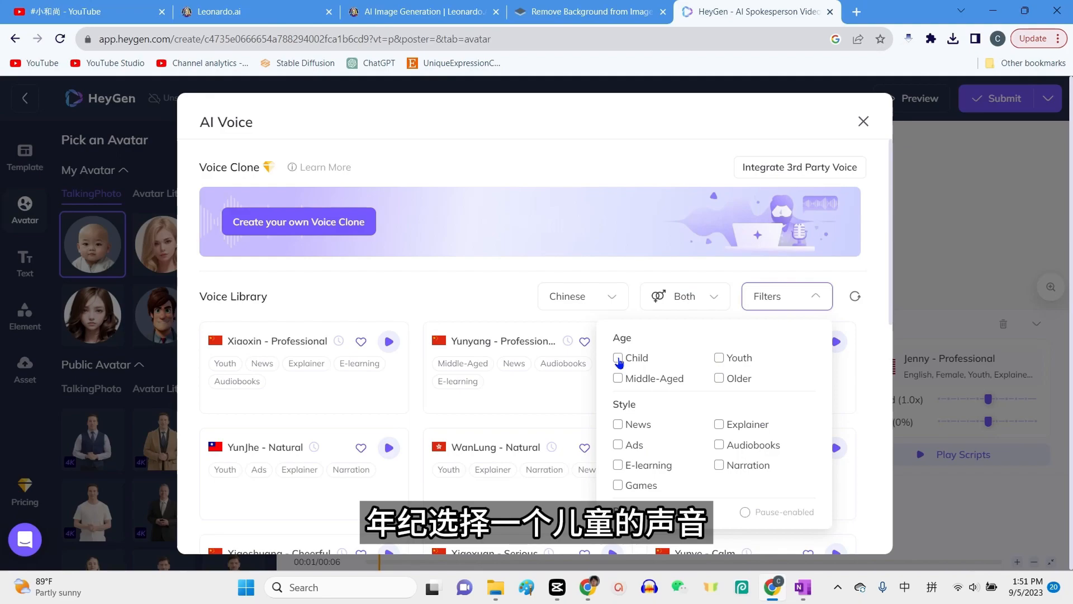
left_click(618, 358)
mouse_move(402, 367)
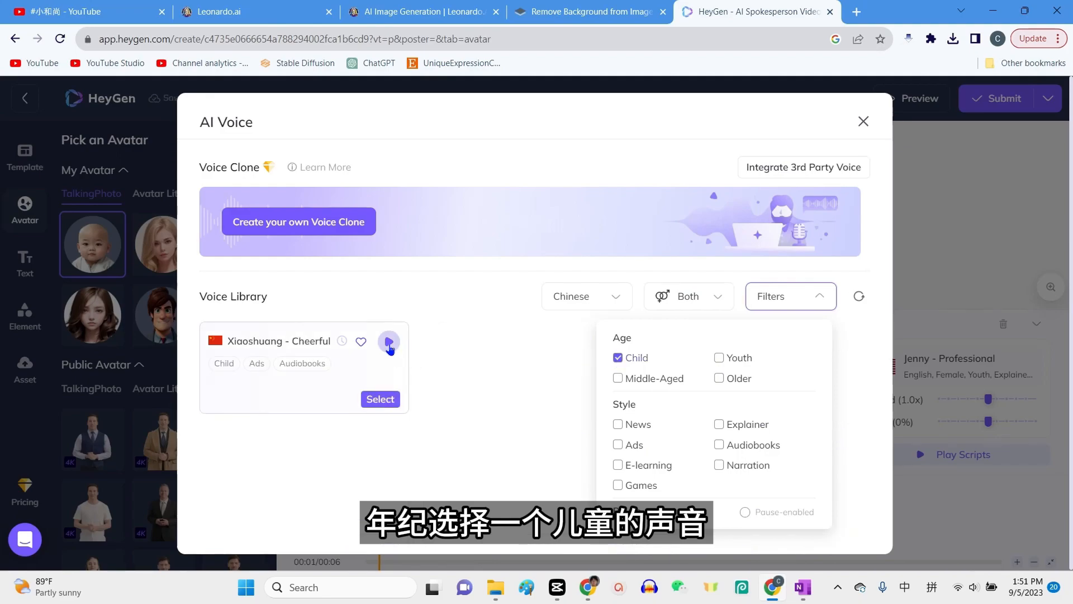
left_click(376, 406)
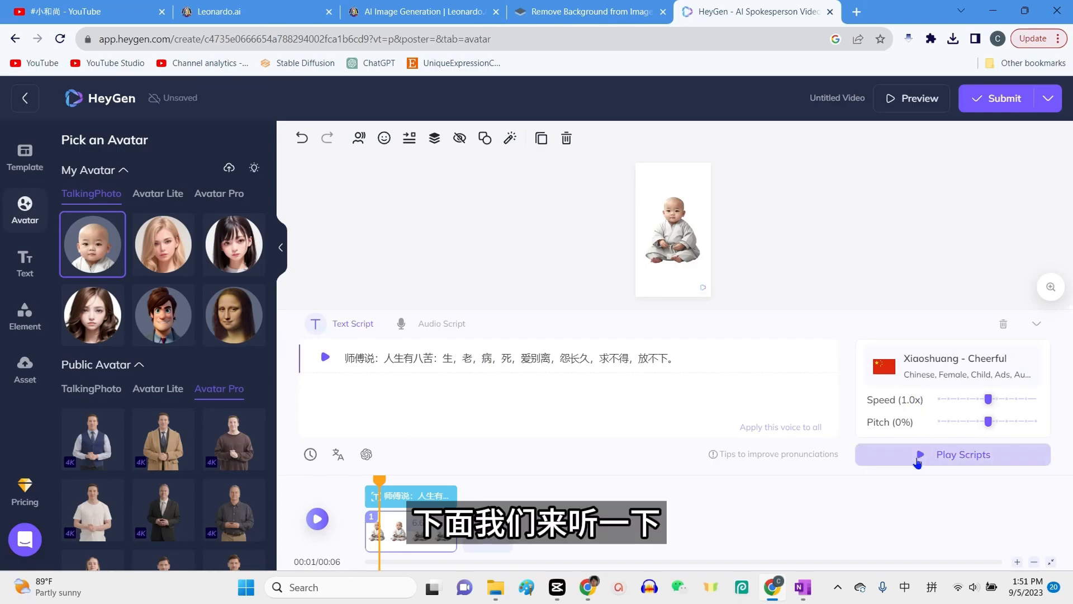
left_click(919, 457)
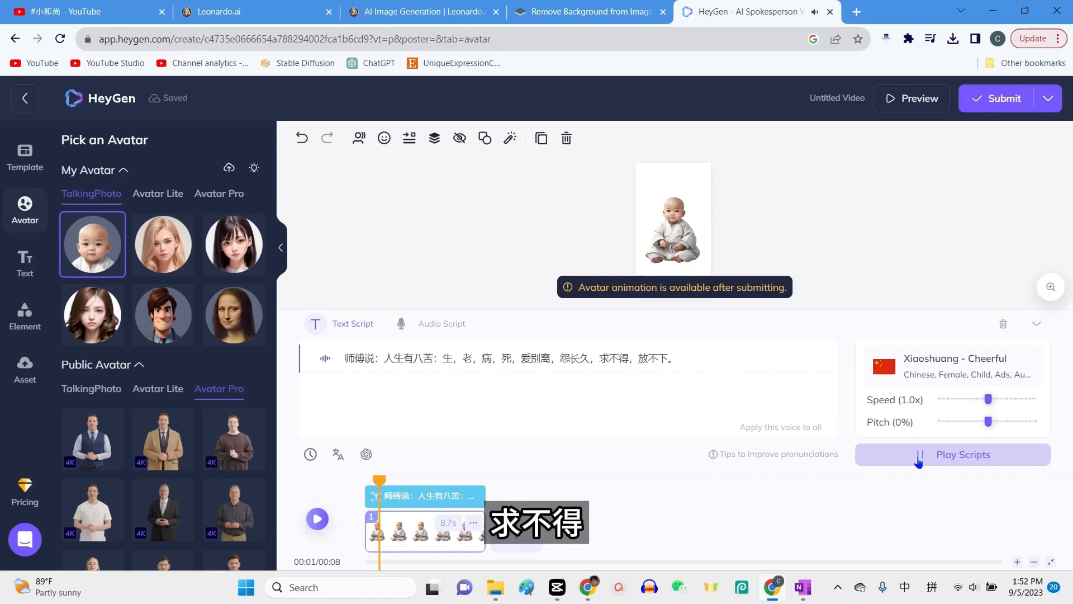
Submit the video for generation, accepting the credit cost, and download the finished monk video.
left_click(1001, 104)
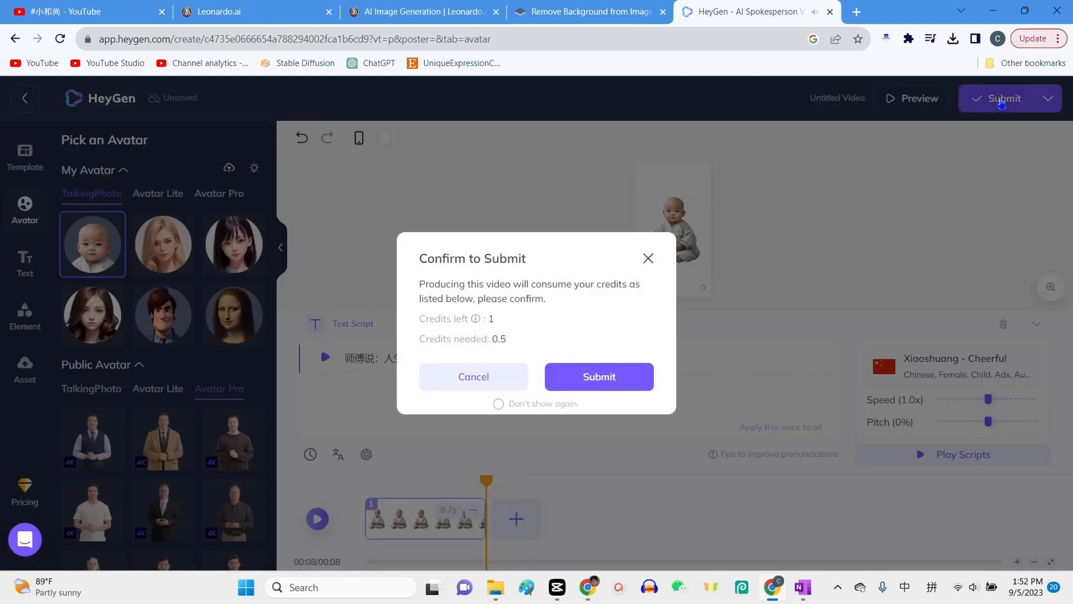
left_click(599, 385)
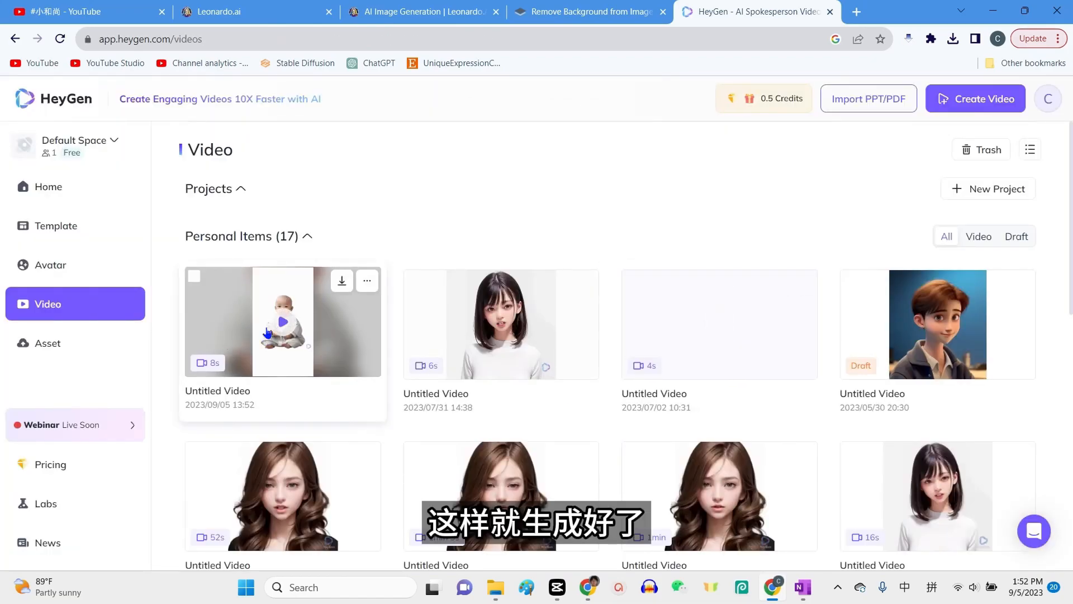
left_click(344, 288)
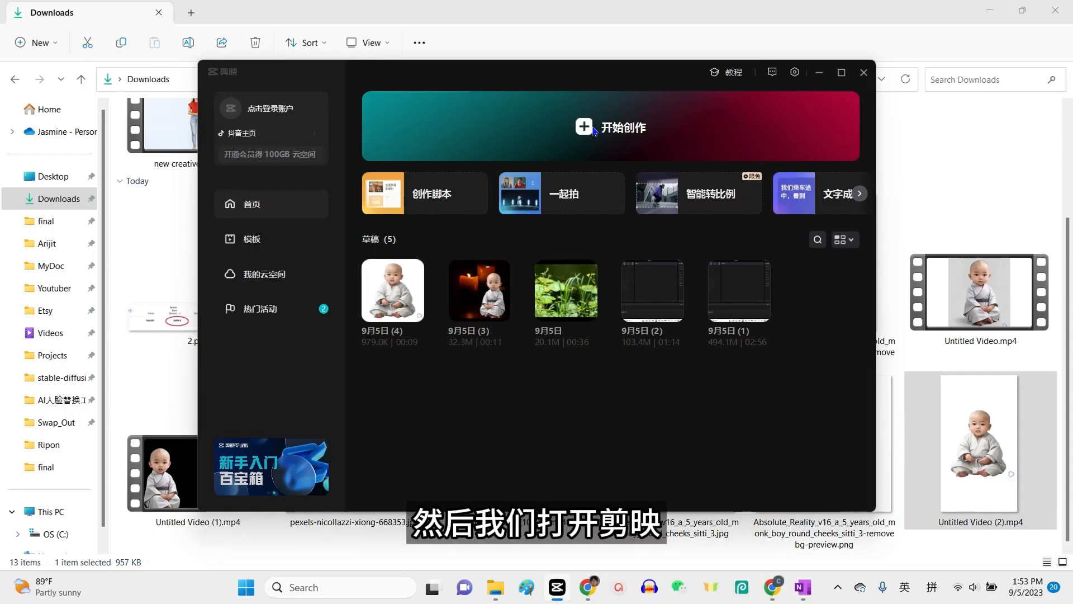
Switch to Jianying (剪映), create a new project and import "Untitled Video (2).mp4" from Downloads.
left_click(594, 128)
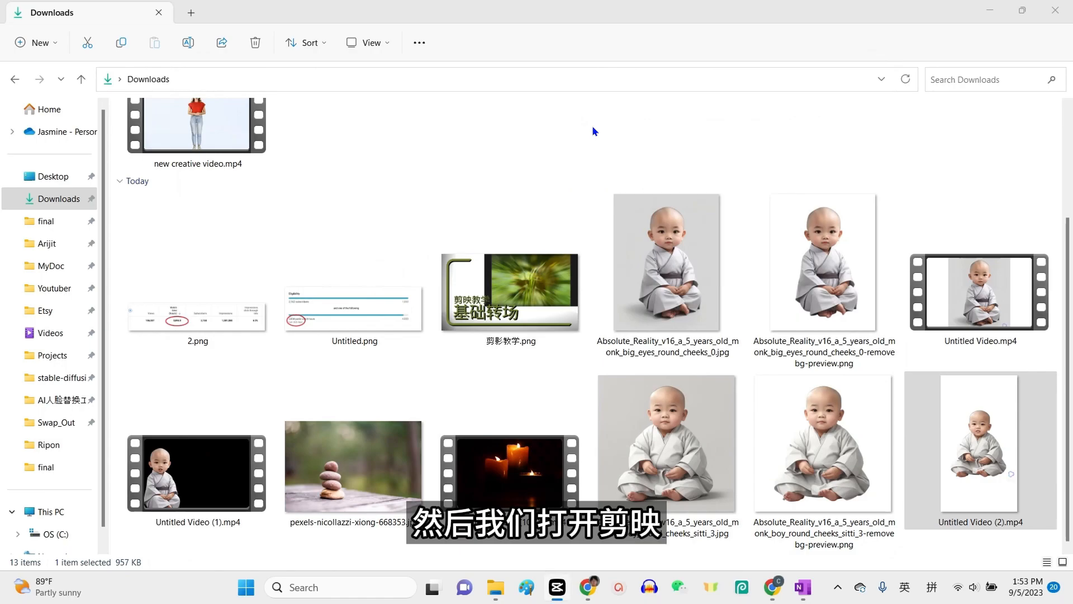
left_click(216, 222)
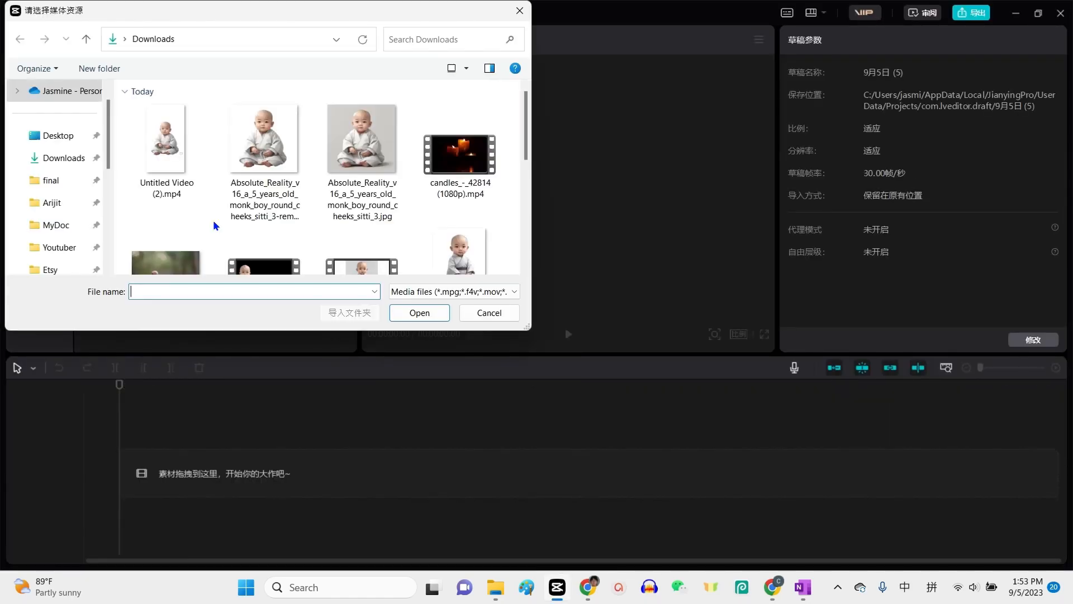
left_click(179, 133)
left_click(419, 313)
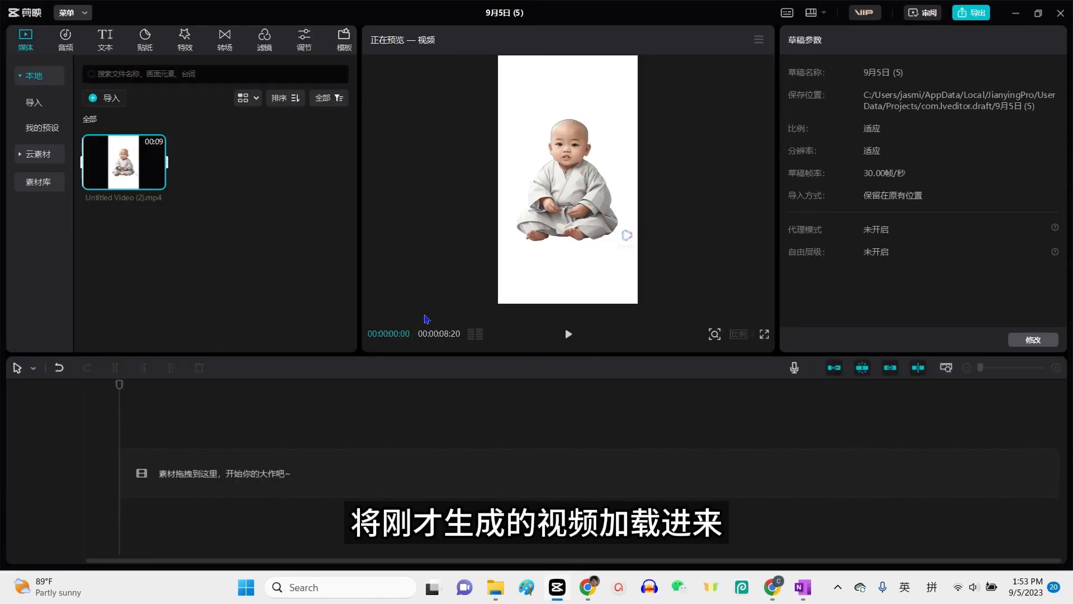
Place the imported monk video on the timeline and remove its background with smart cutout (智能抠像).
left_click_drag(151, 174, 122, 480)
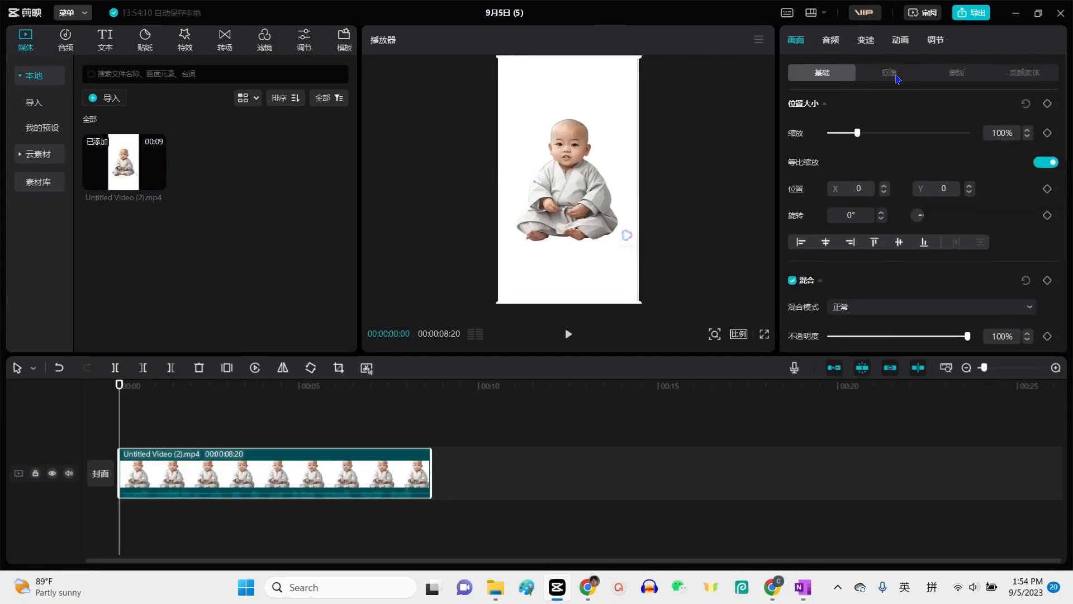
left_click(902, 75)
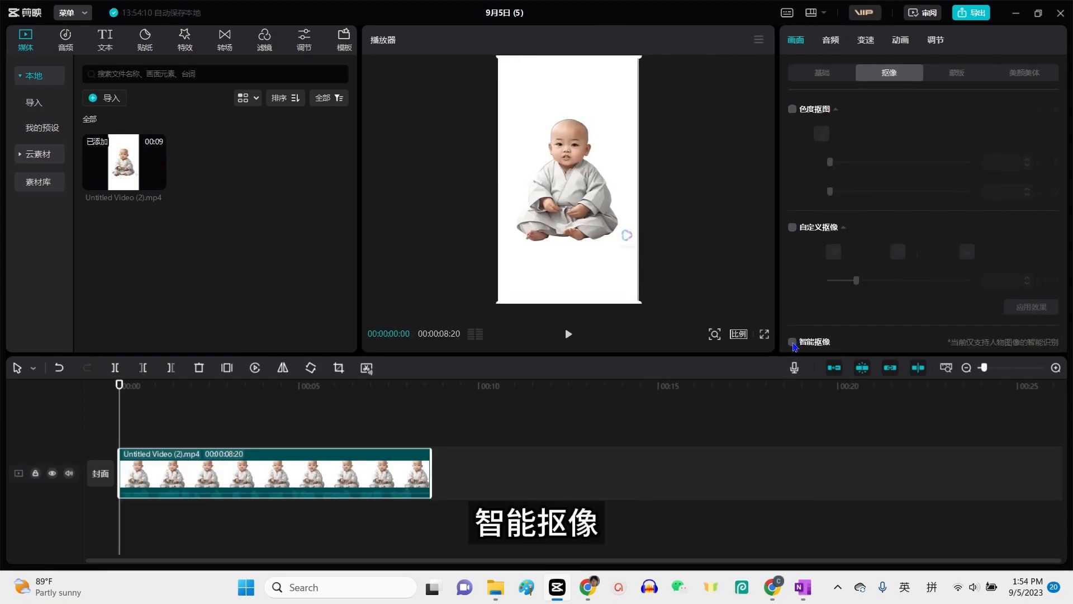
left_click(792, 342)
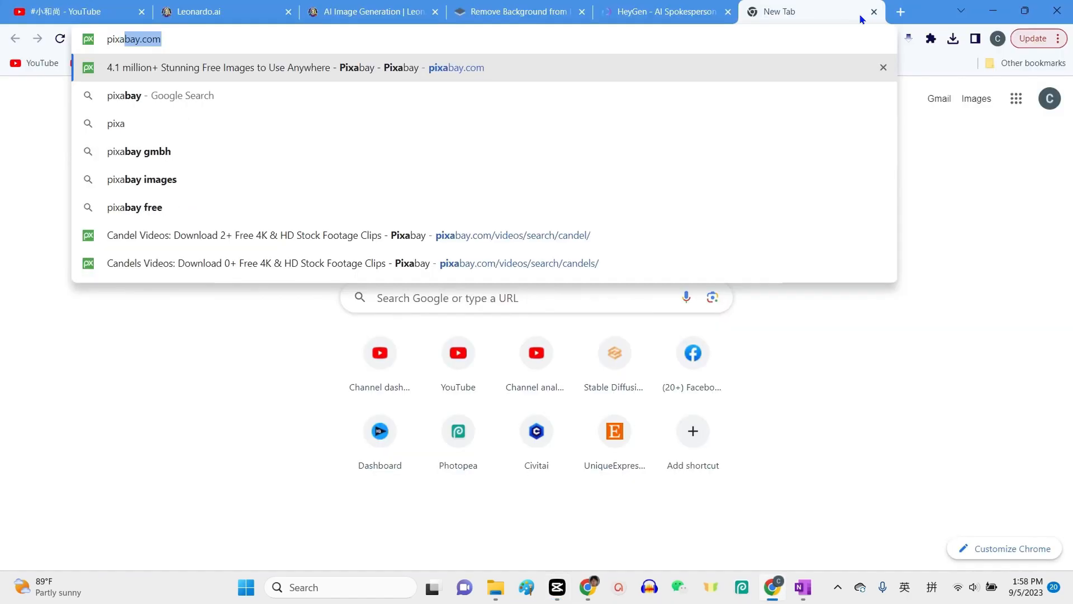
Open pixabay.com in the browser and search its videos for "candle".
key("Return")
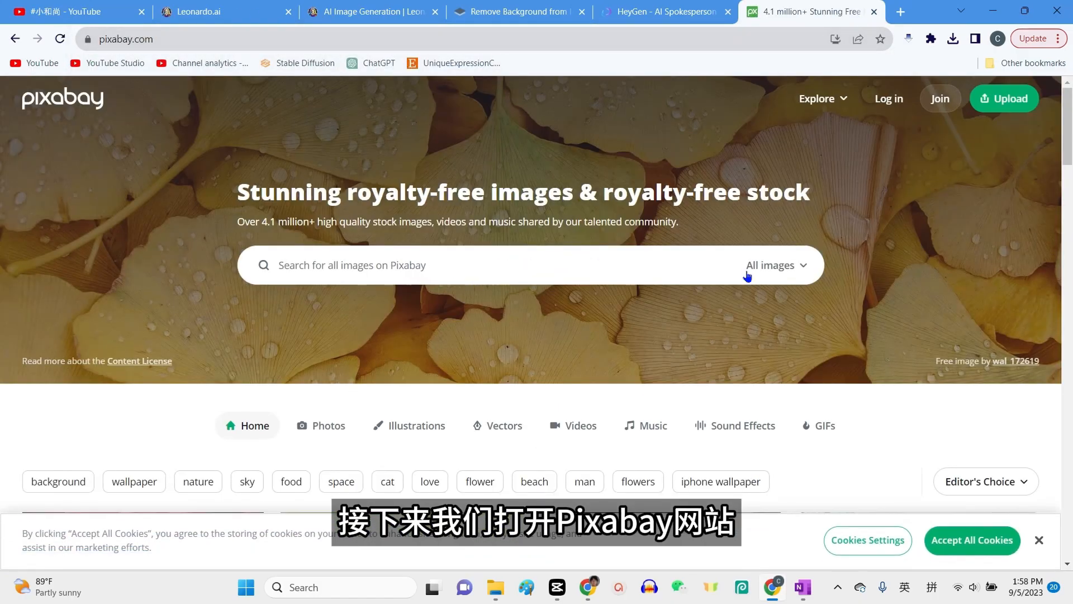
left_click(747, 274)
left_click(727, 436)
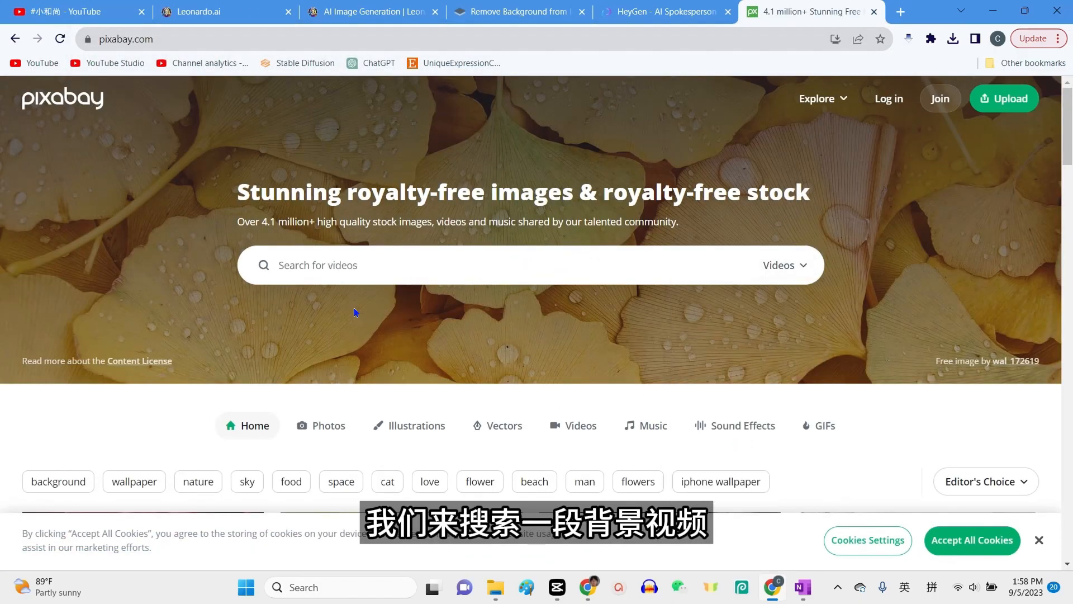
left_click(382, 277)
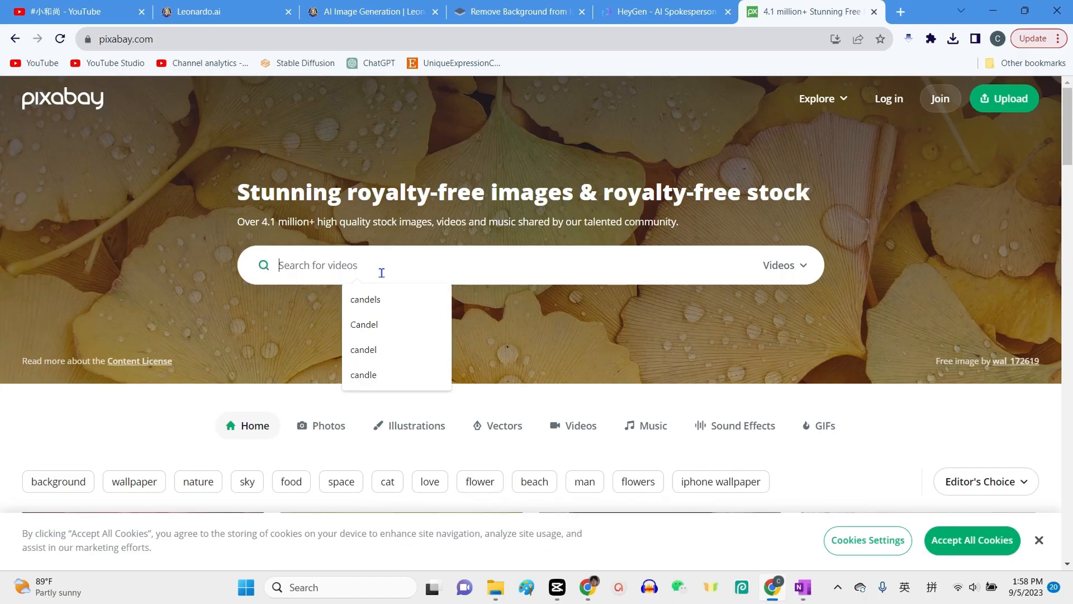
left_click(371, 374)
key("Return")
Find the video of three burning candles among the results and download it at 2048×1080.
scroll(559, 312, "down", 8)
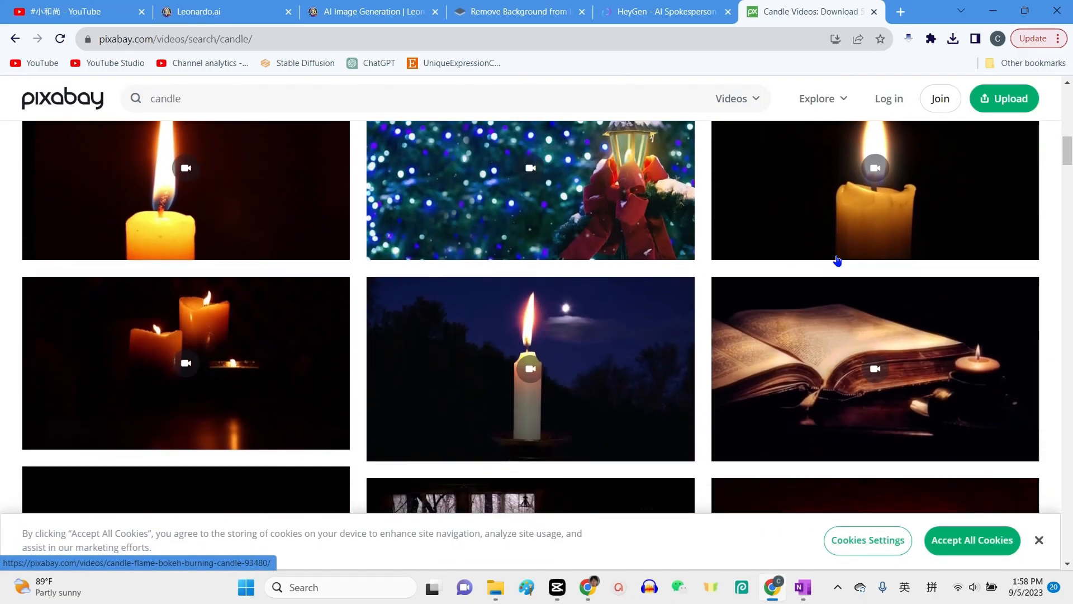
scroll(837, 260, "down", 1)
left_click(187, 334)
left_click(998, 160)
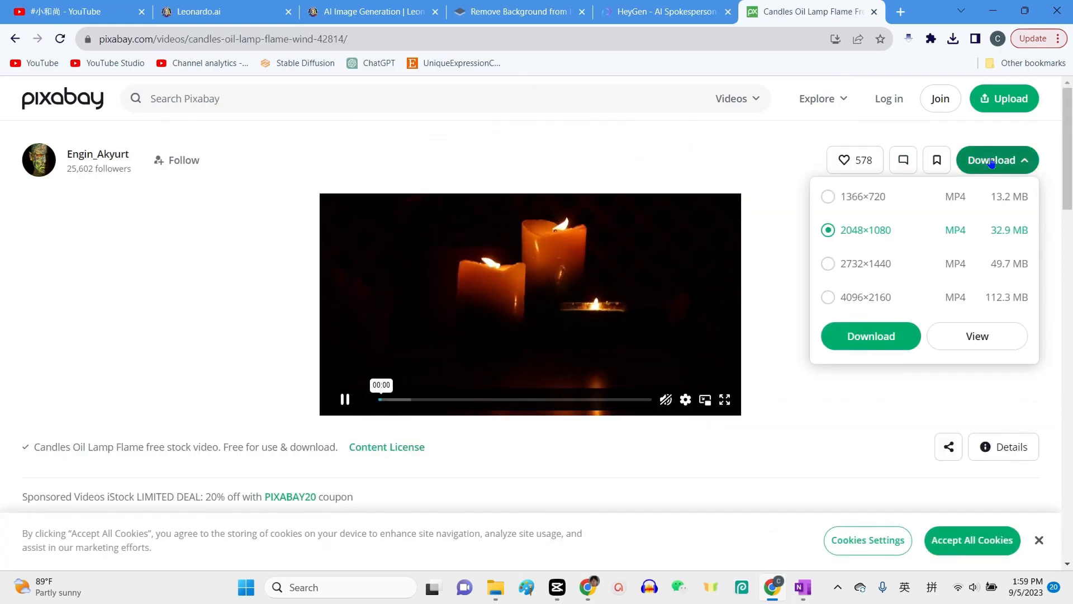
left_click(886, 339)
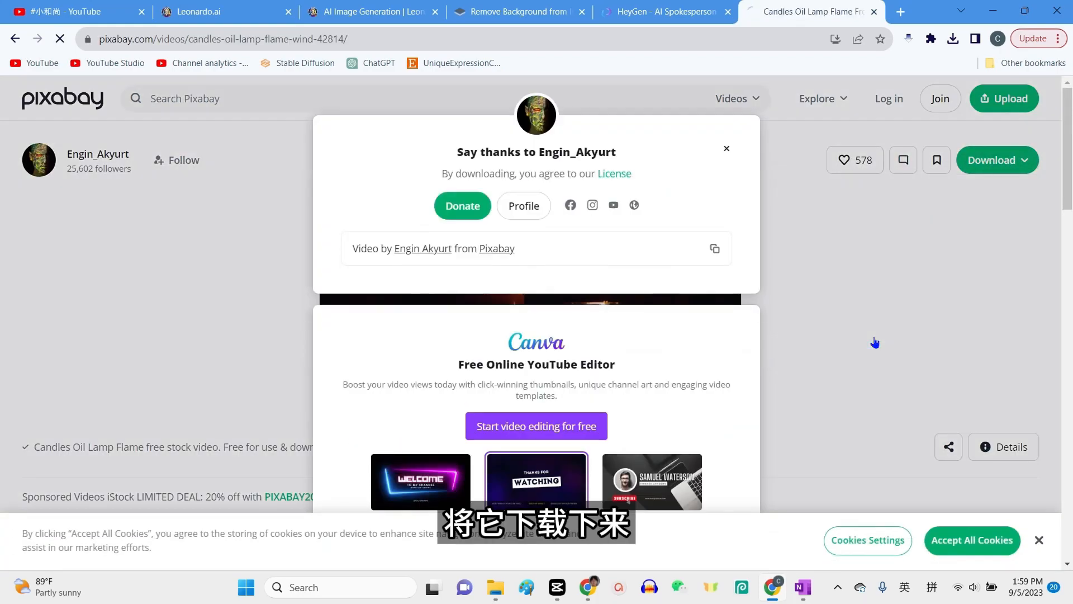
Back in Jianying, import "candles_-_42814 (1080p) (1).mp4" and place it on the track beneath the monk clip as its background.
left_click(555, 597)
left_click(109, 104)
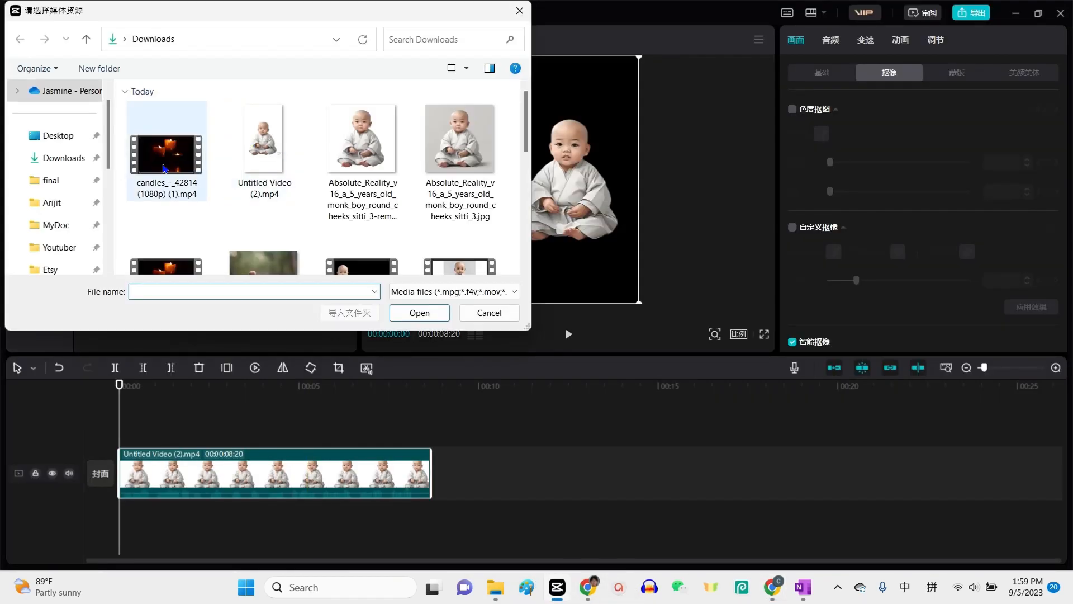
left_click(419, 313)
left_click_drag(218, 162, 162, 503)
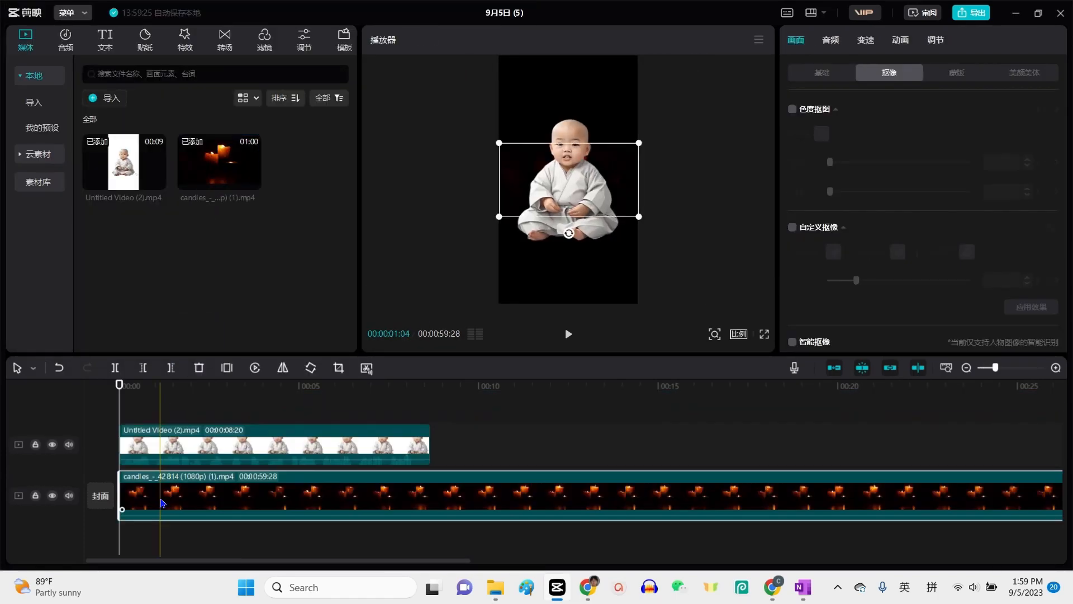
left_click(151, 459)
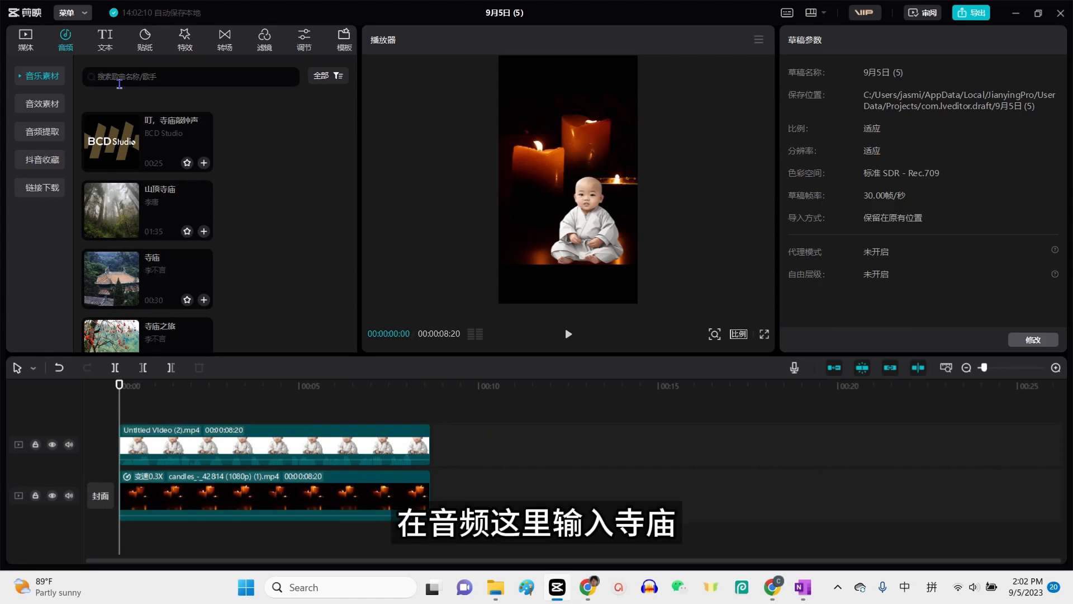
Search the music library for "寺庙", add the track "山顶寺庙" to the timeline and set its volume to -10.0 dB.
left_click(119, 83)
type("寺庙")
left_click(161, 218)
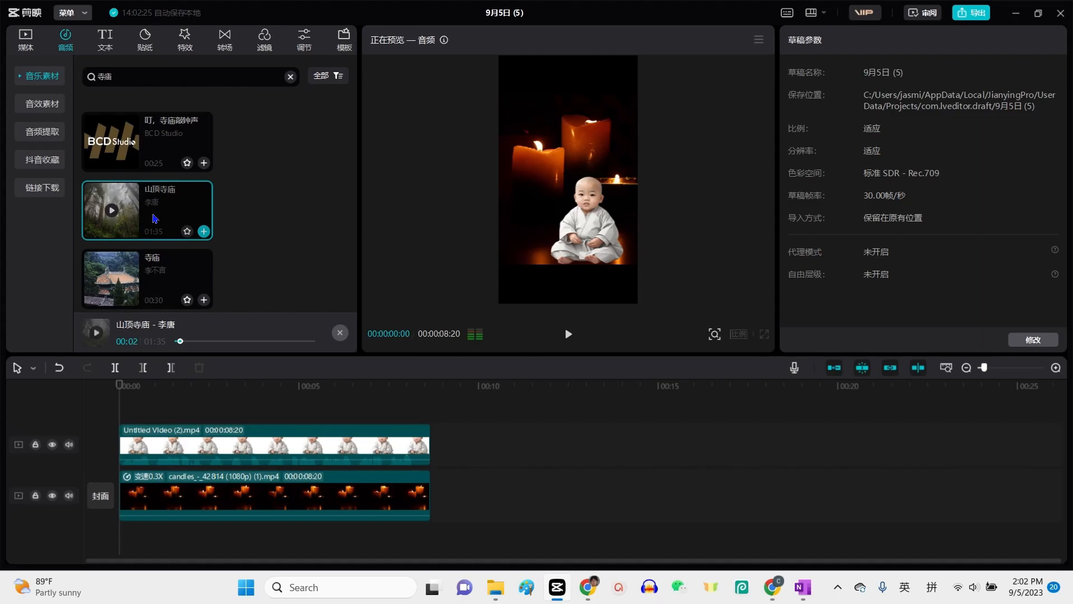
left_click(204, 231)
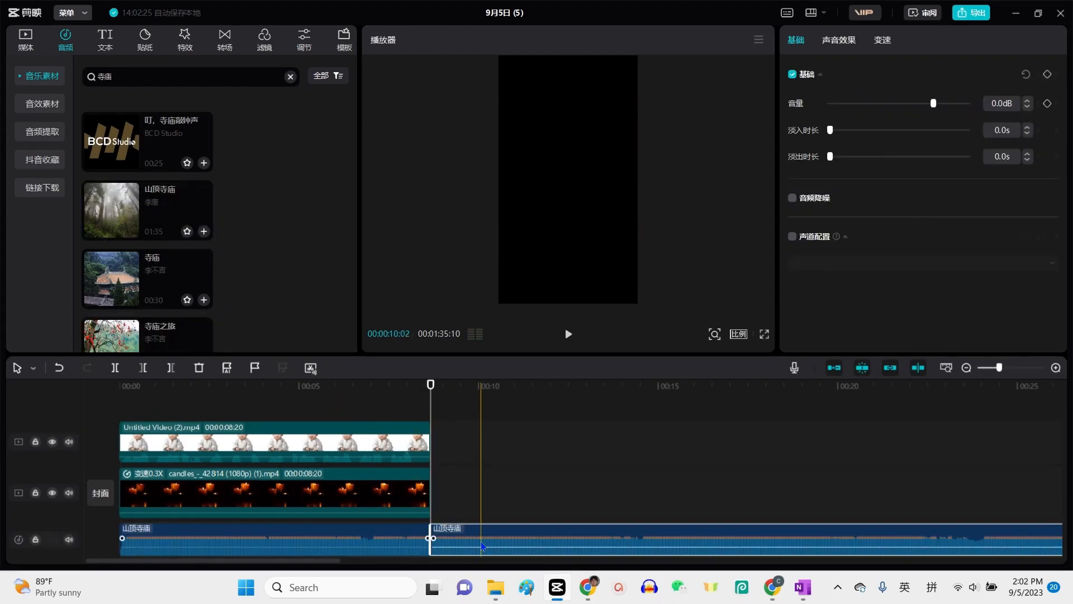
left_click_drag(934, 104, 916, 103)
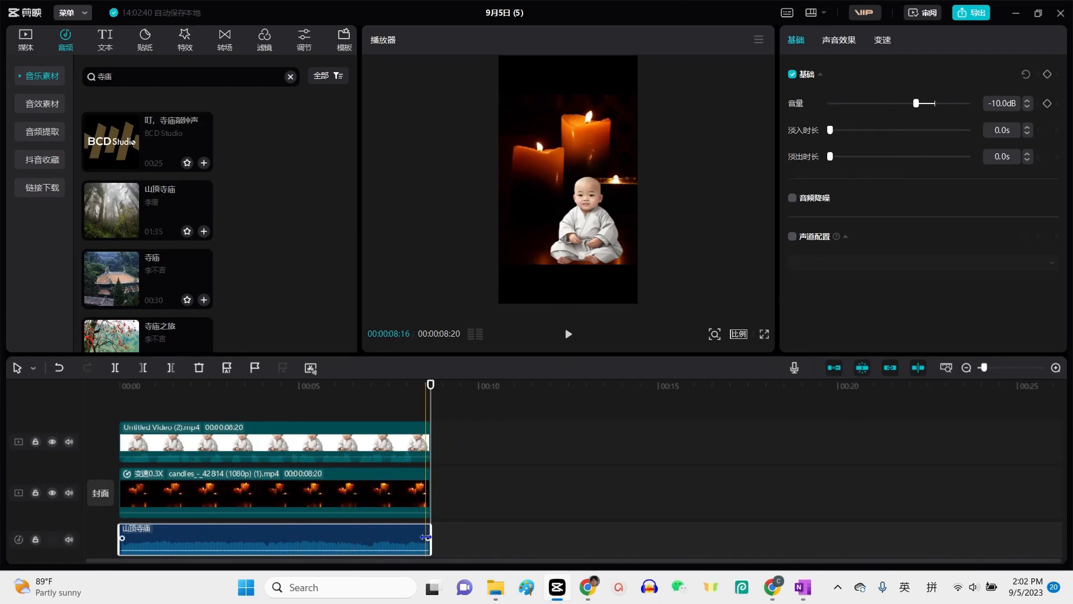